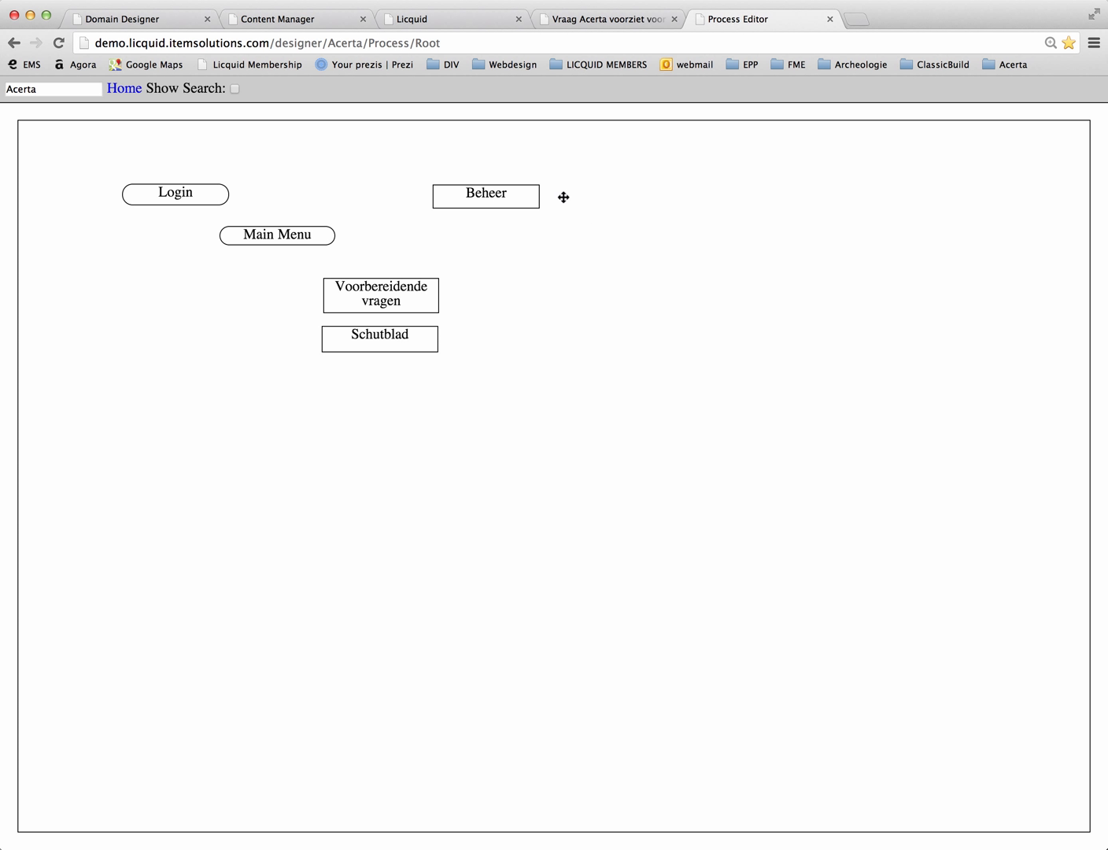
Step: Open the Schutblad process and duplicate the question action asking for the preventieadviseur's details
double_click(403, 332)
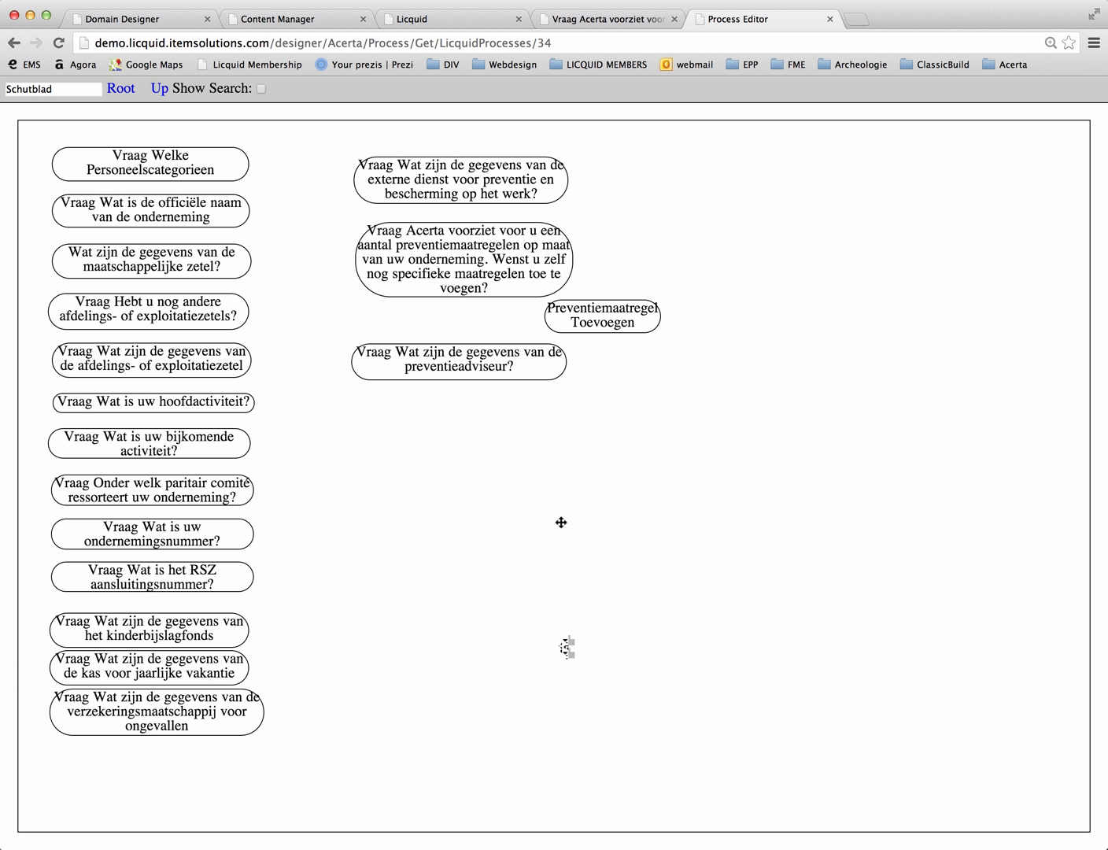
left_click(455, 363)
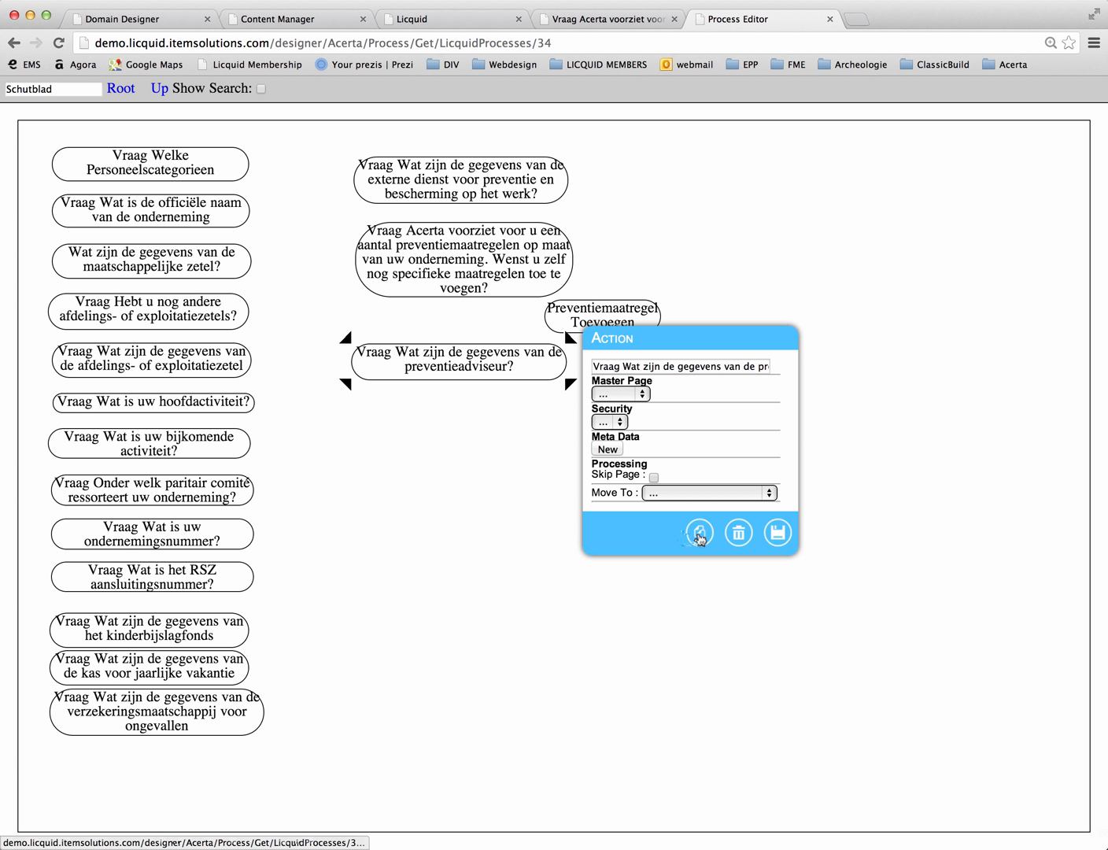
left_click(698, 537)
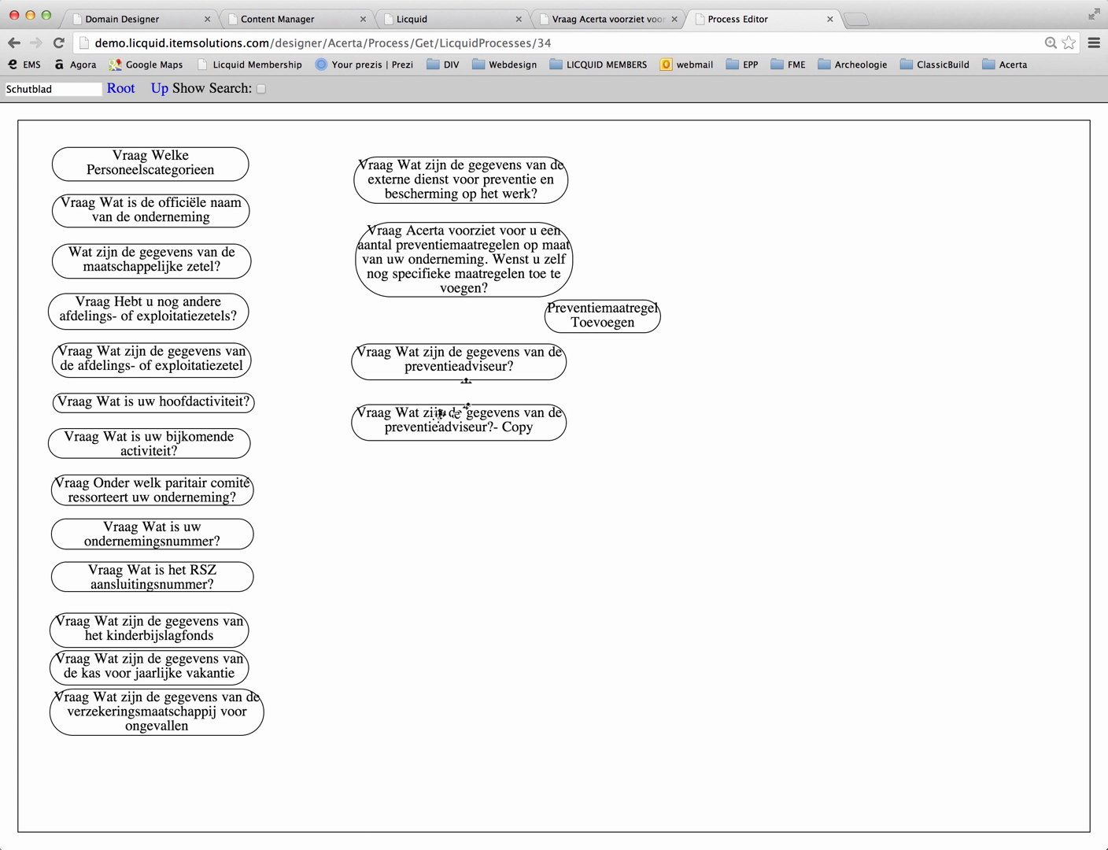
Step: Rename the copied action as "Vraag Wat zijn de gegevens van vertrouwenspersoon" and save it
left_click(456, 417)
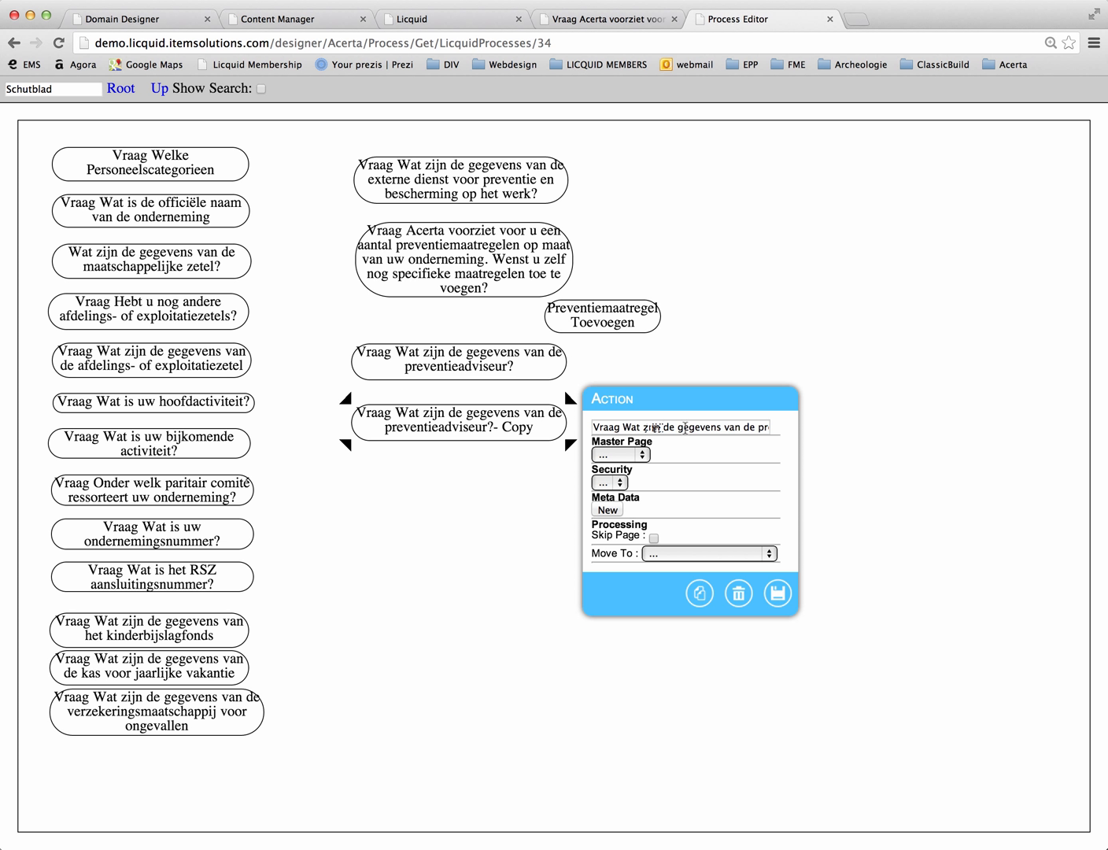
left_click_drag(743, 427, 1090, 430)
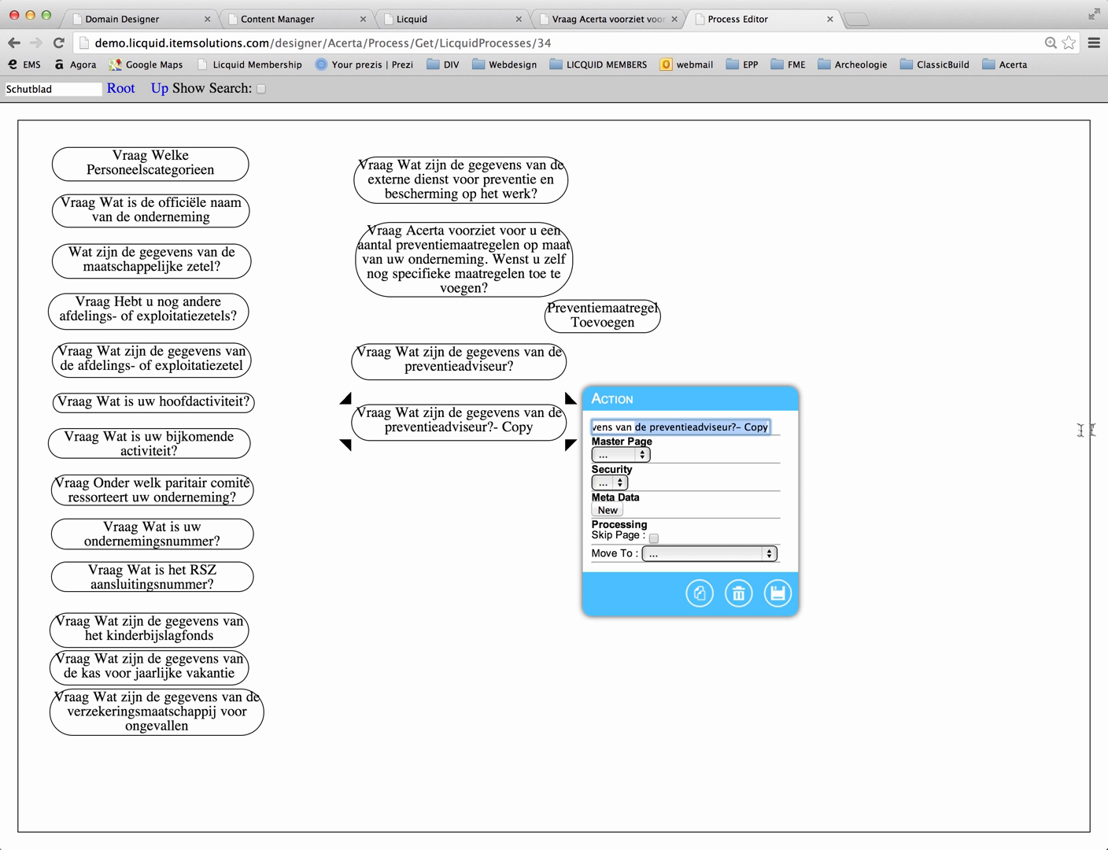
type("vertr")
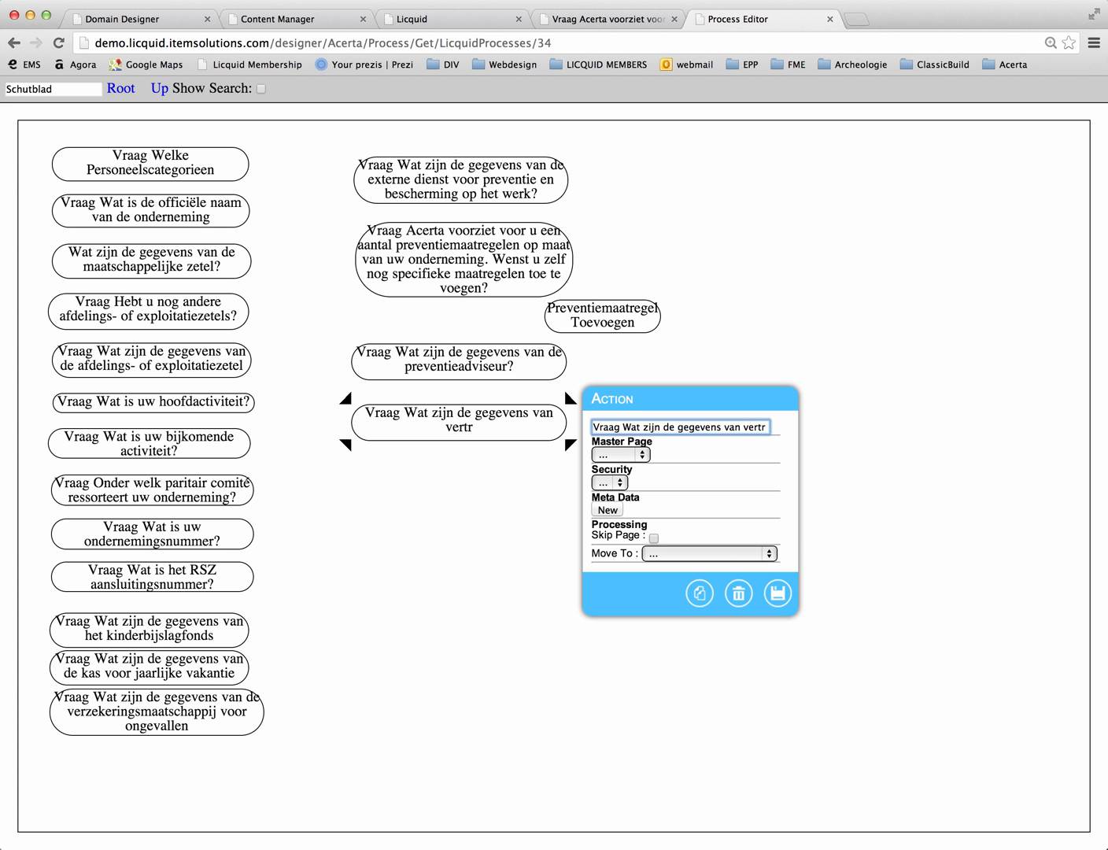
type("ouwenspersoon")
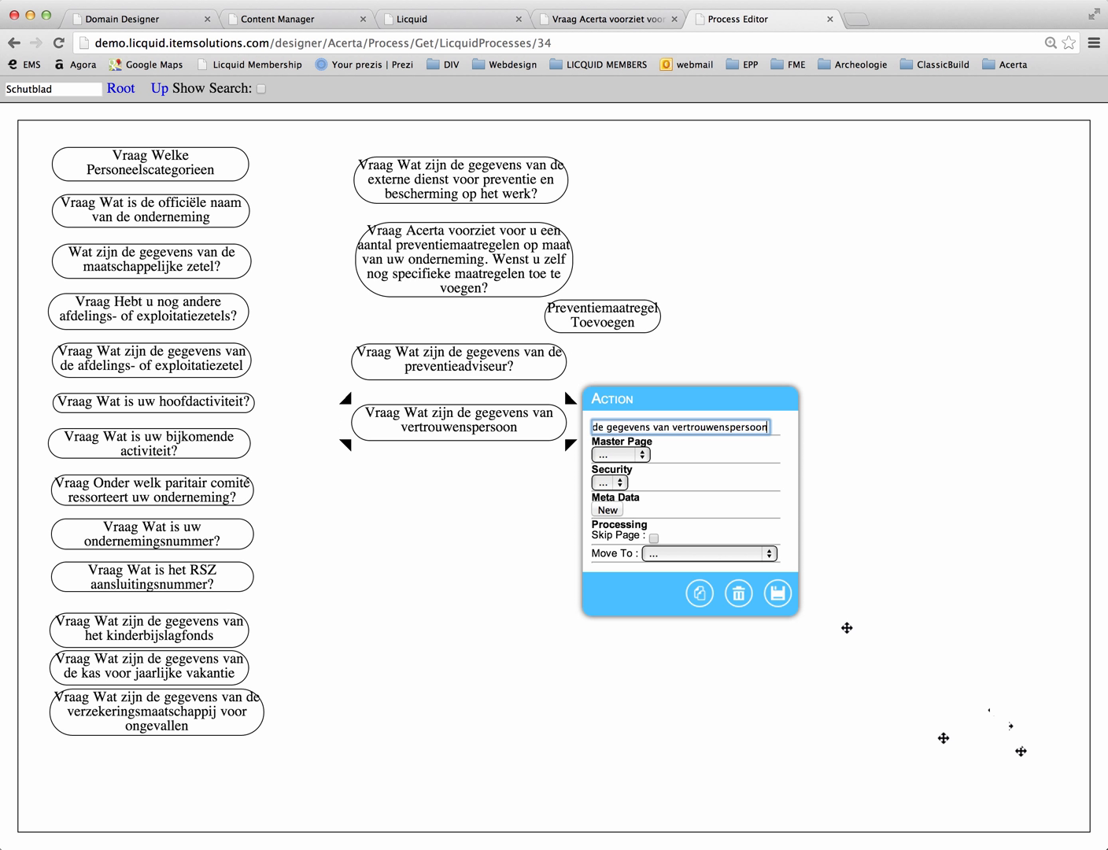
left_click(777, 593)
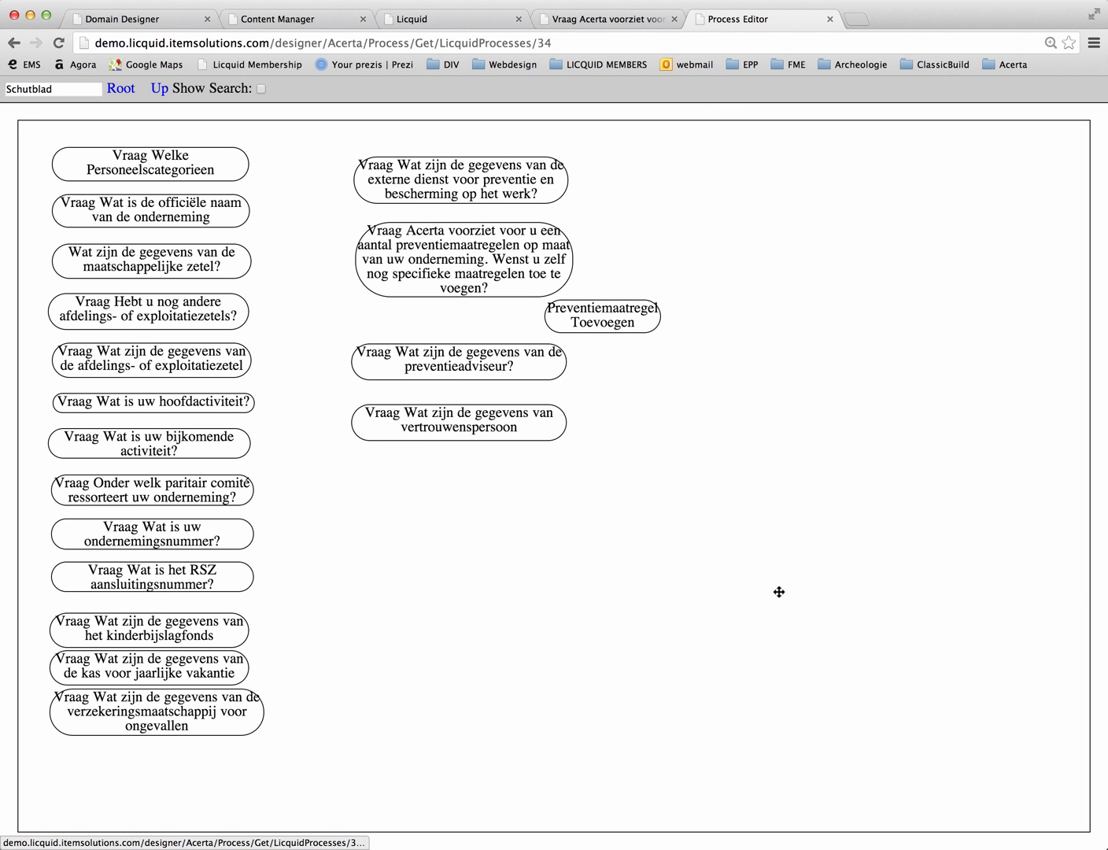
Step: Open the renamed action's page design and set its heading text to "Geef de gegevens van de vertrouwenspersoon", saving the change
double_click(442, 413)
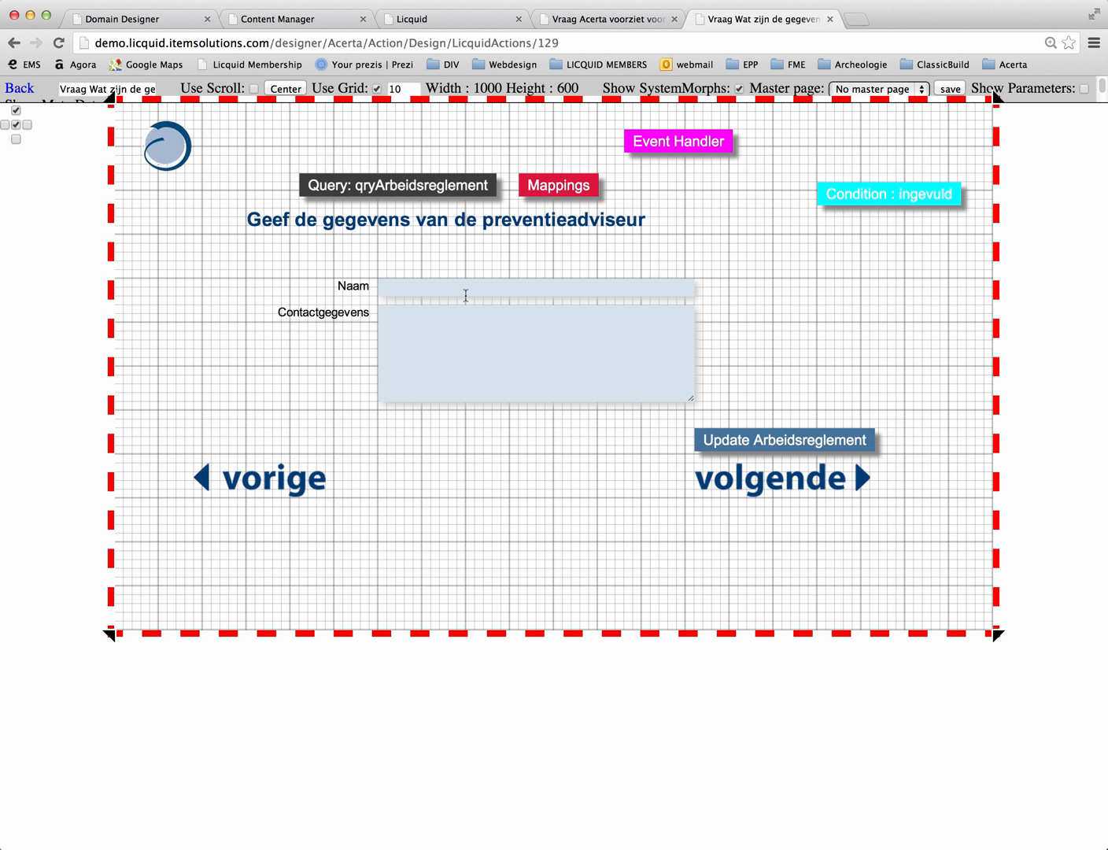
left_click(503, 217)
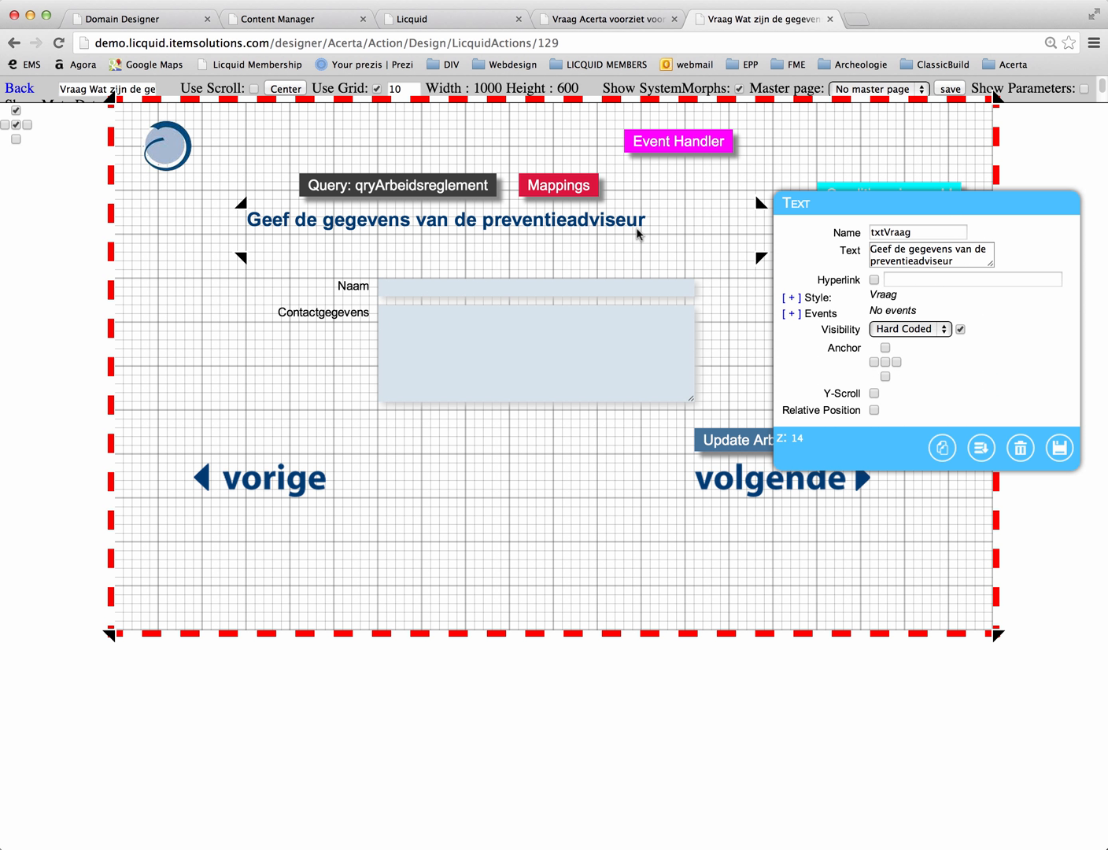
left_click_drag(963, 262, 799, 267)
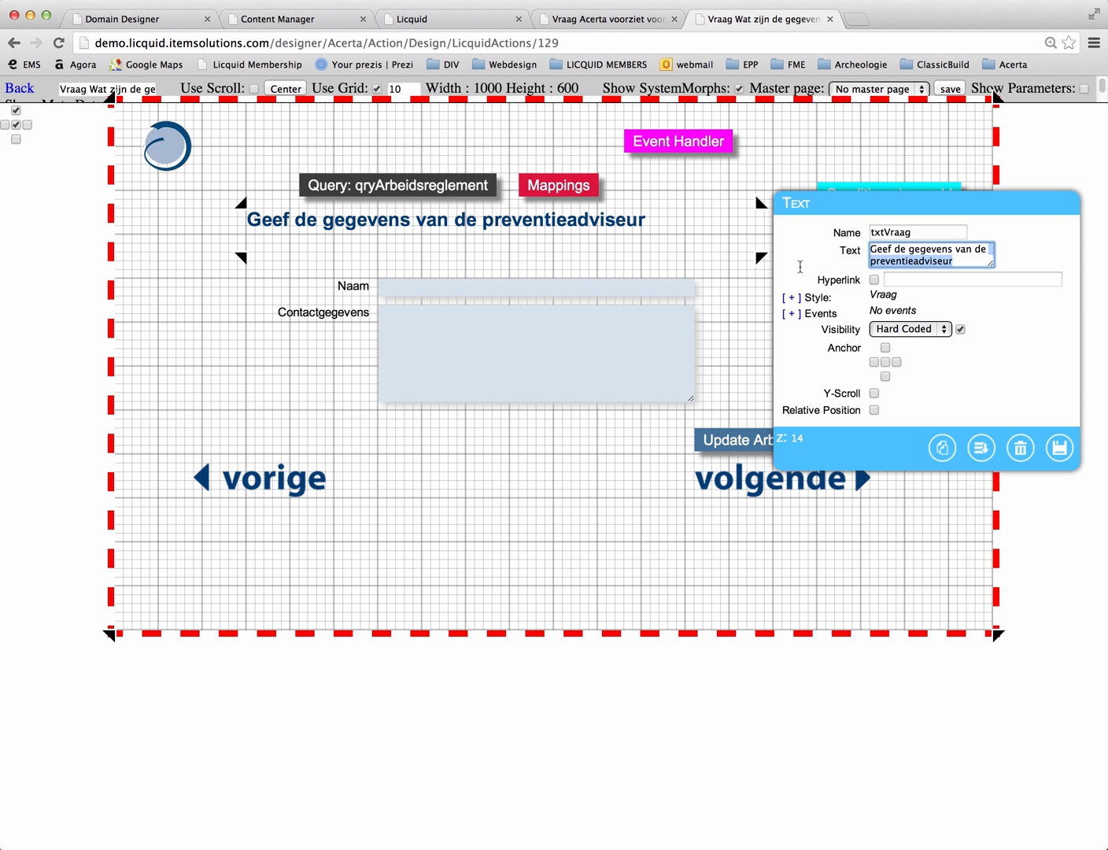
type("vertrouwens")
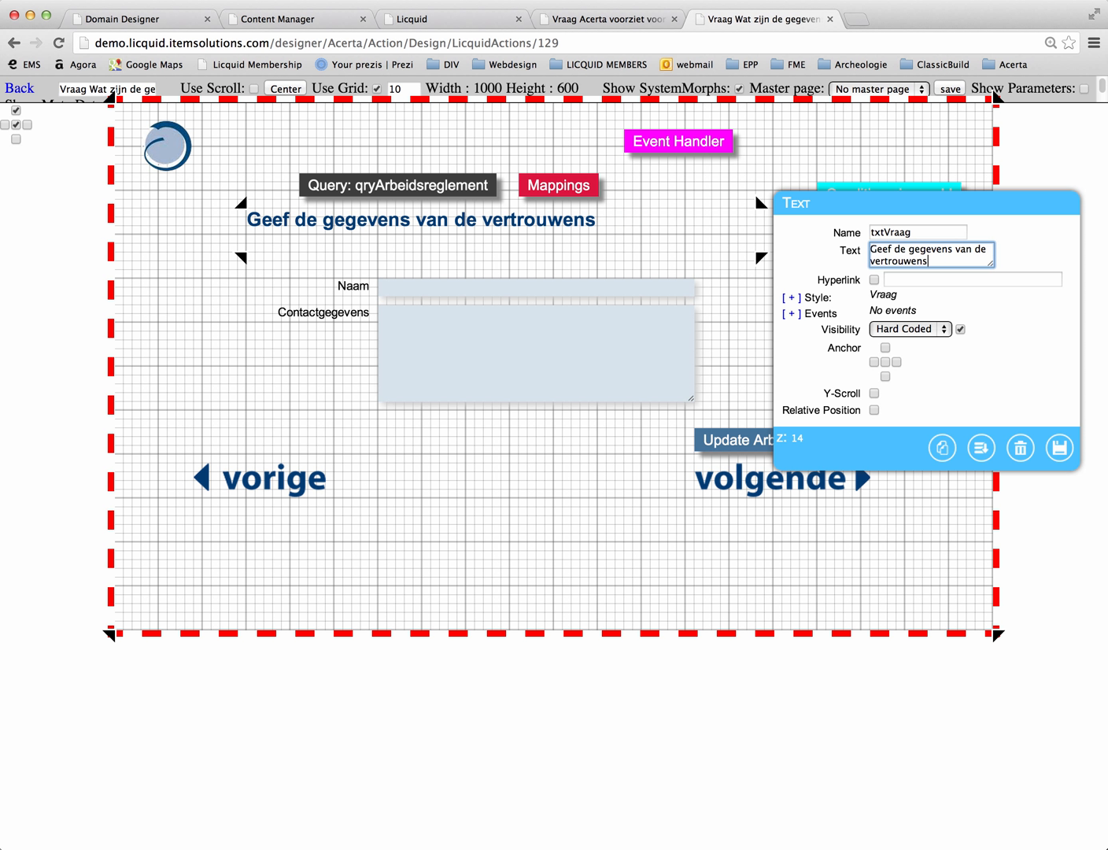
type("persoon")
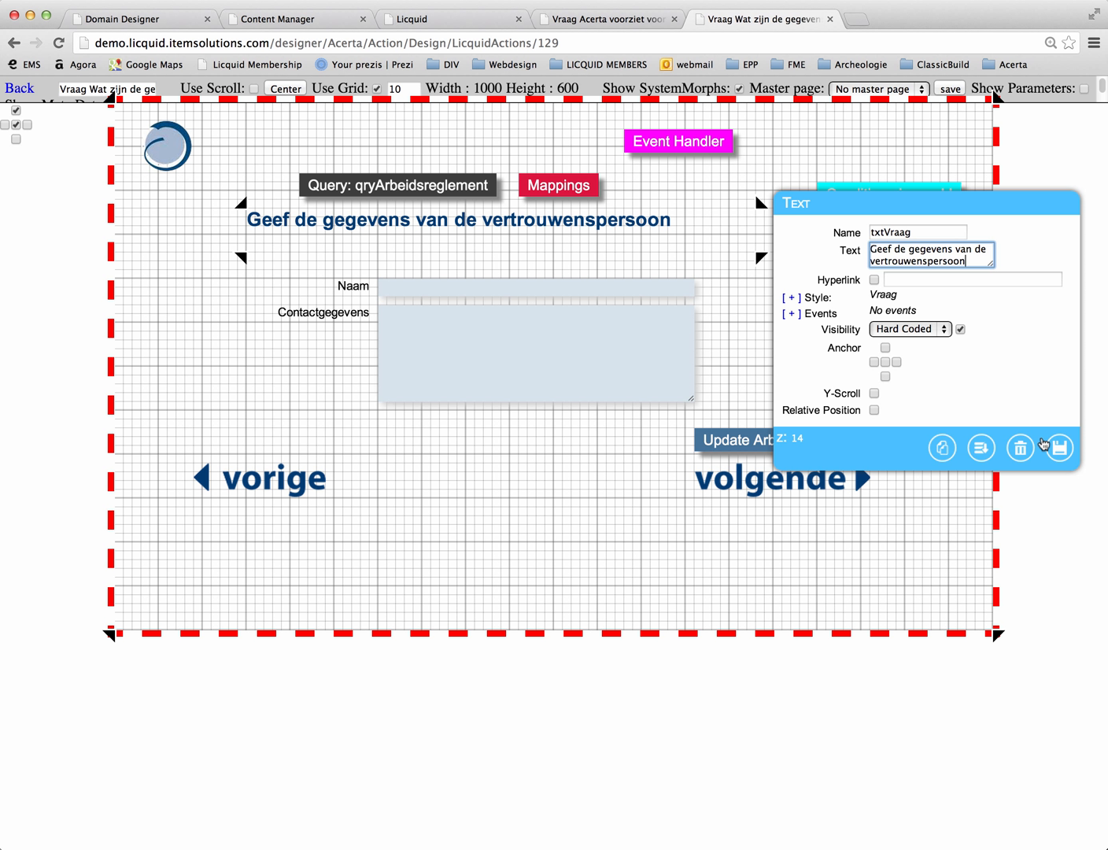
left_click(1058, 449)
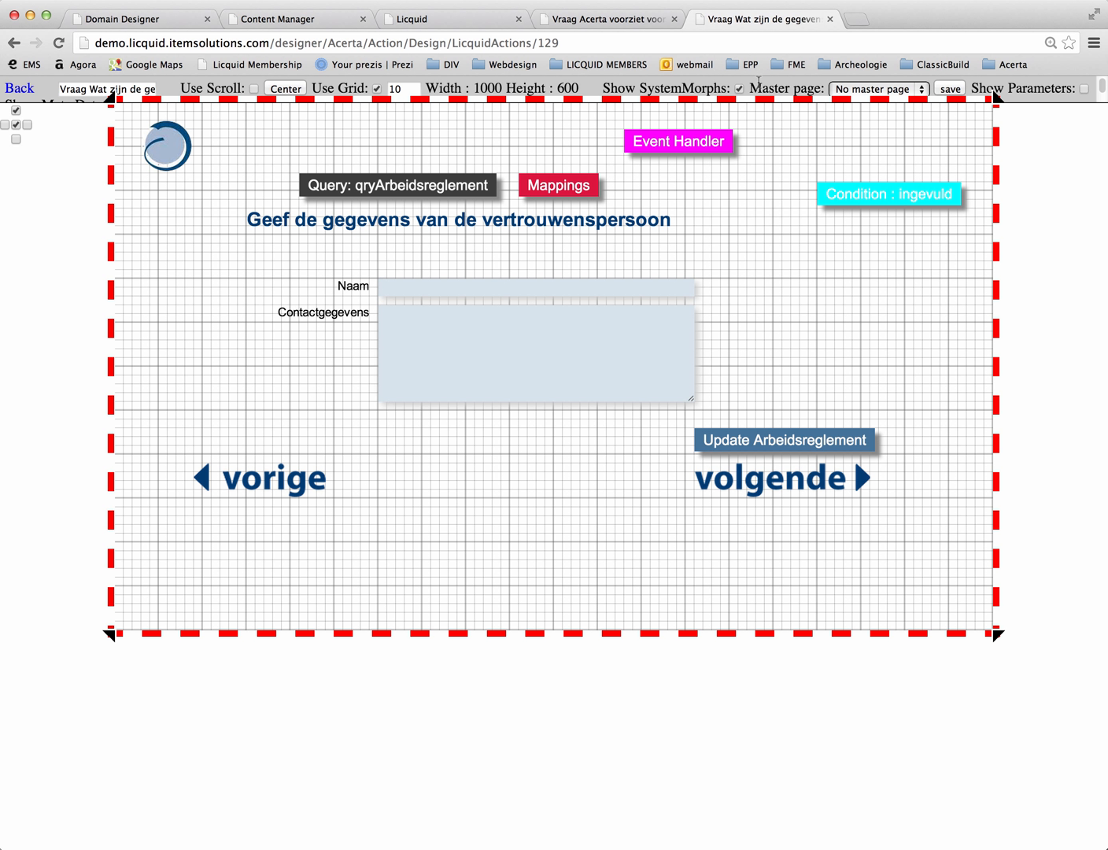
Step: Remove the PreventieadviseurNaam and PreventieadviseurContactgegevens outputs from the qryArbeidsreglement query
left_click(740, 90)
left_click(739, 89)
double_click(448, 183)
left_click_drag(581, 164, 510, 252)
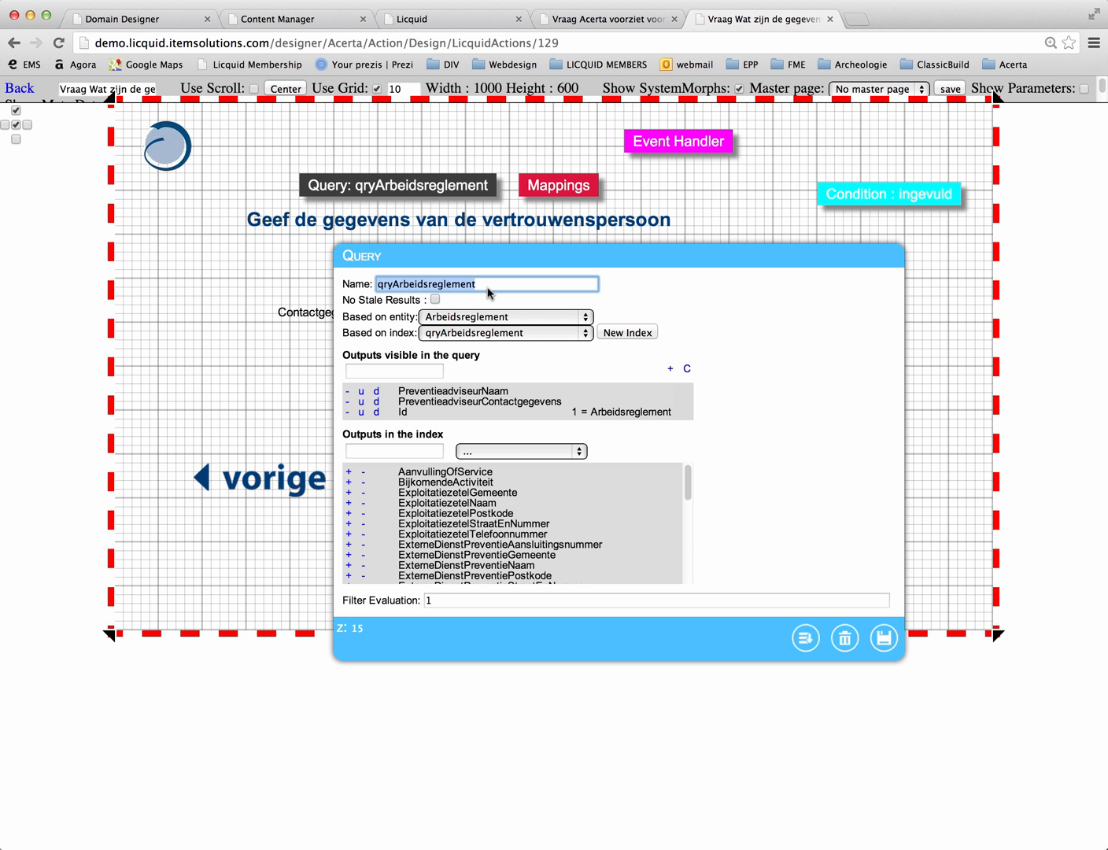
left_click(347, 391)
left_click(347, 391)
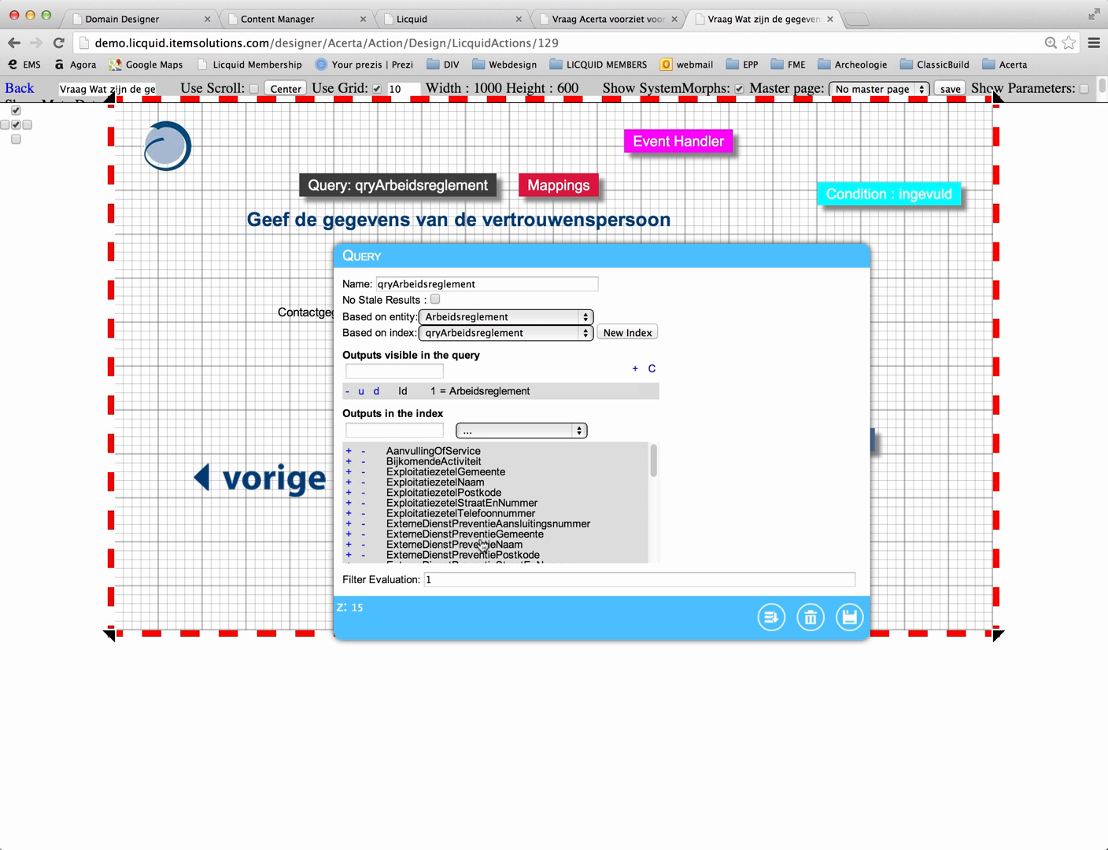
Step: Add VertrouwenspersoonNaam and VertrouwenspersoonContactgegevens as query outputs, save the query, and shift its block farther away from the Mappings block
left_click(634, 368)
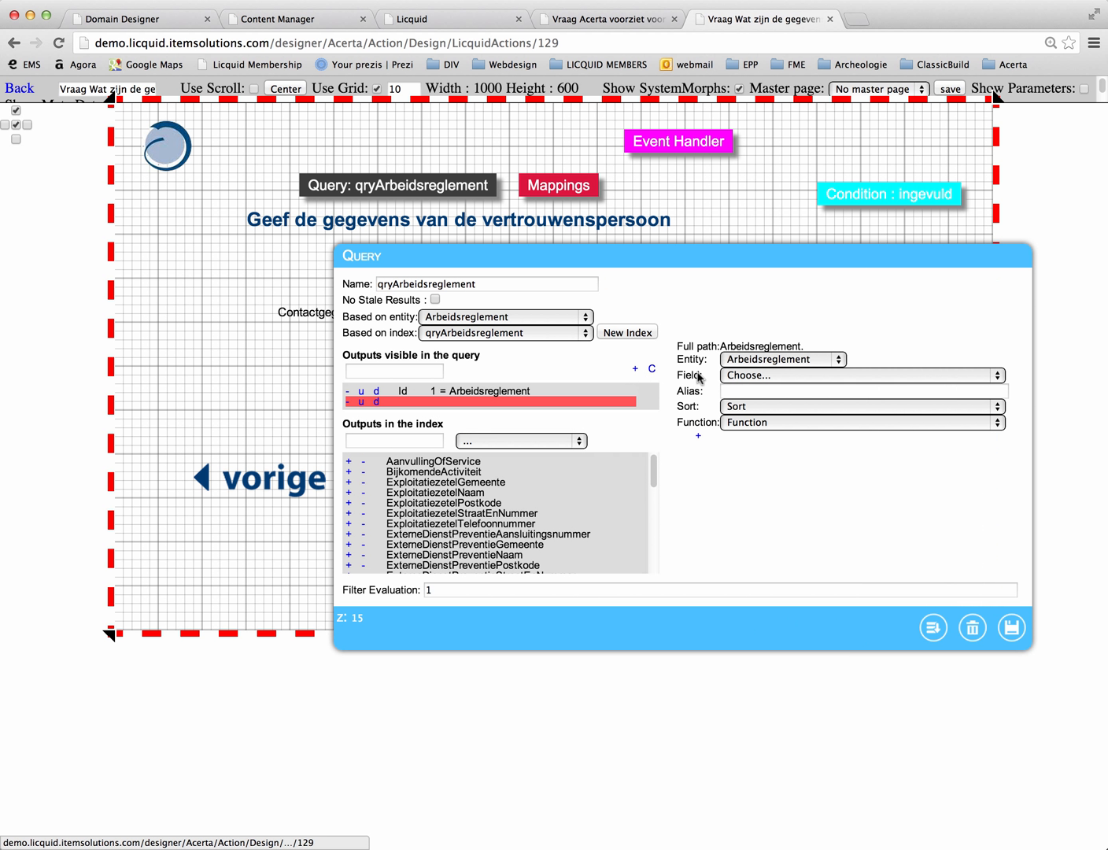
left_click(744, 378)
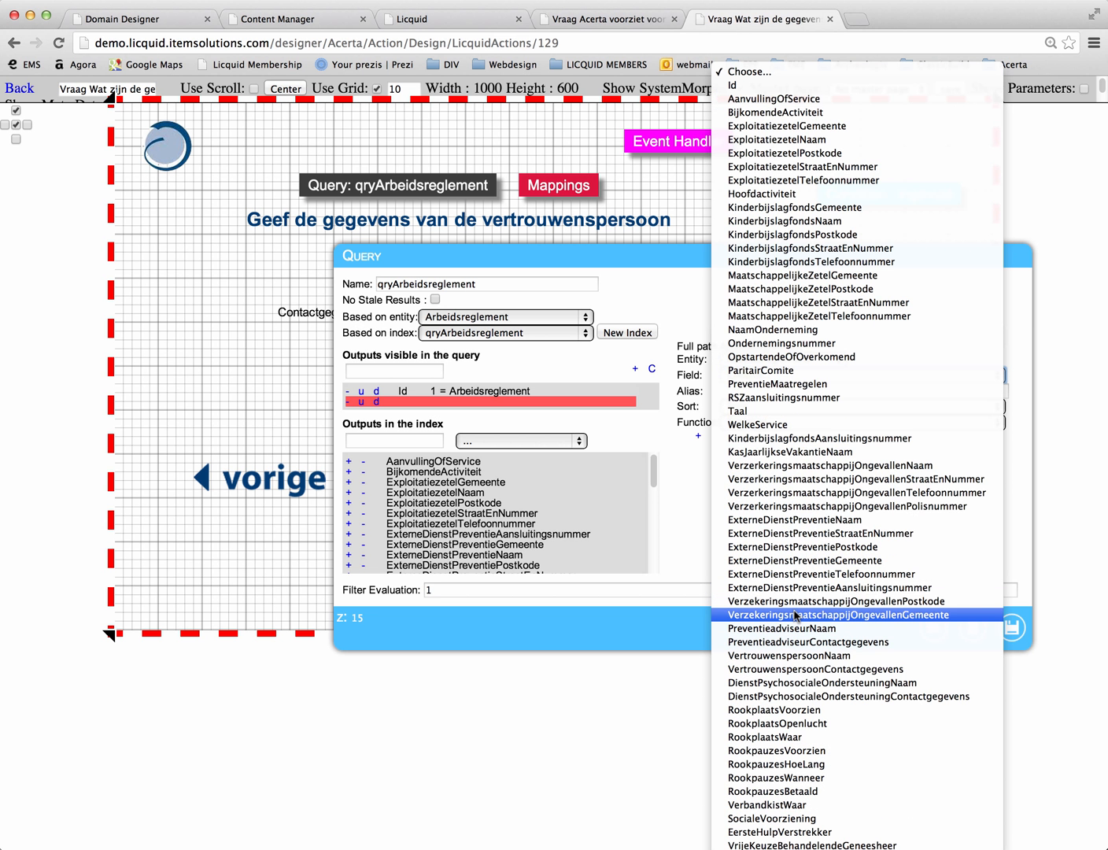
left_click(797, 655)
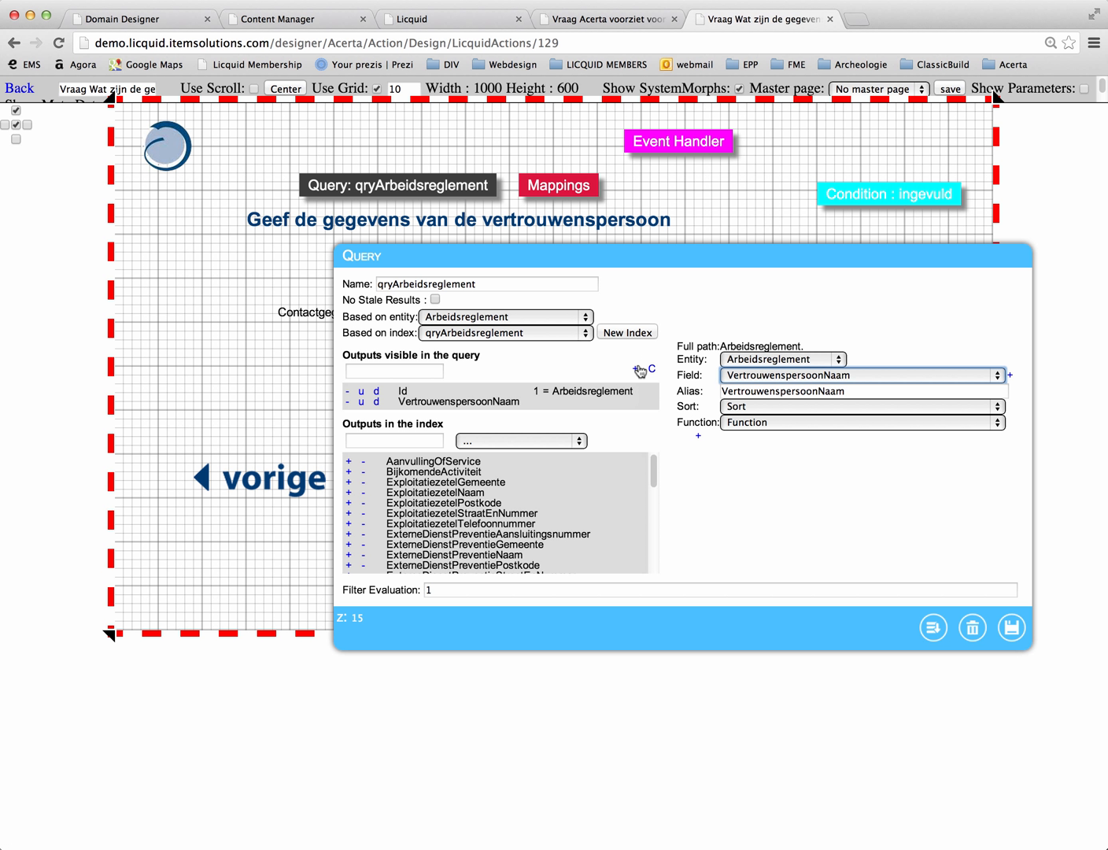
left_click(638, 368)
left_click(811, 375)
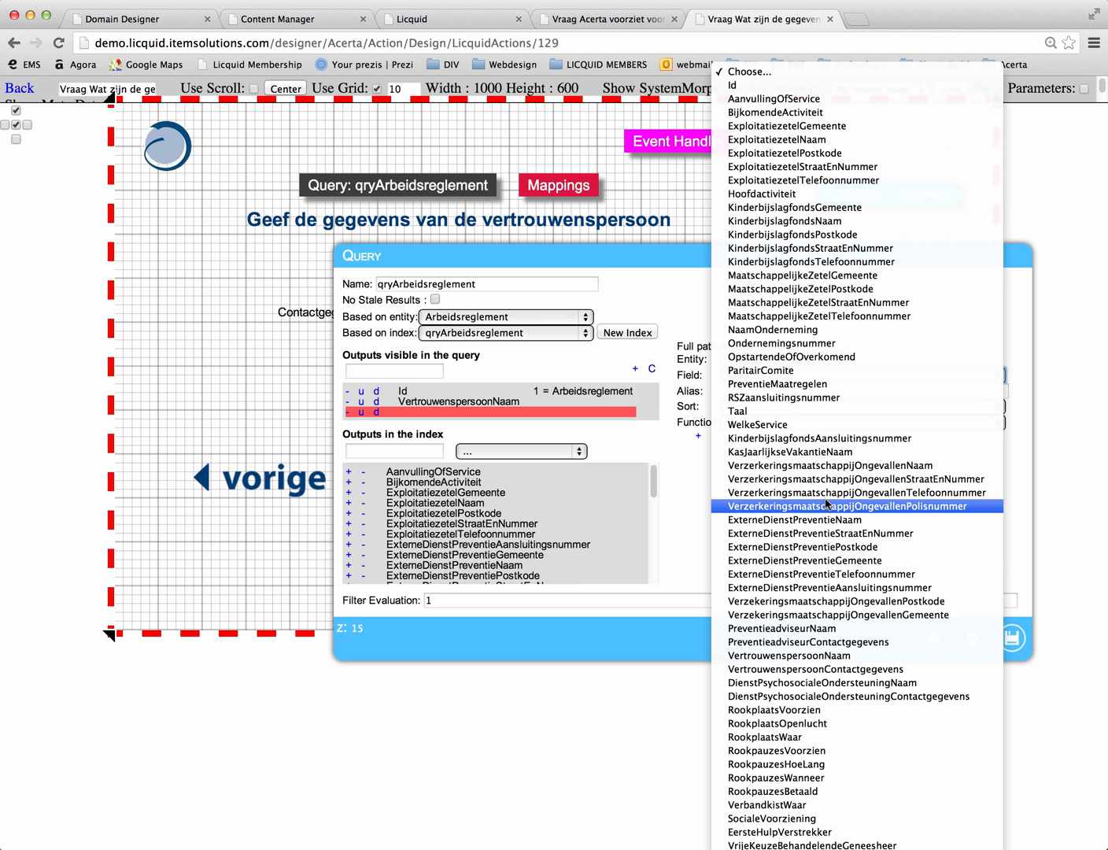
left_click(817, 669)
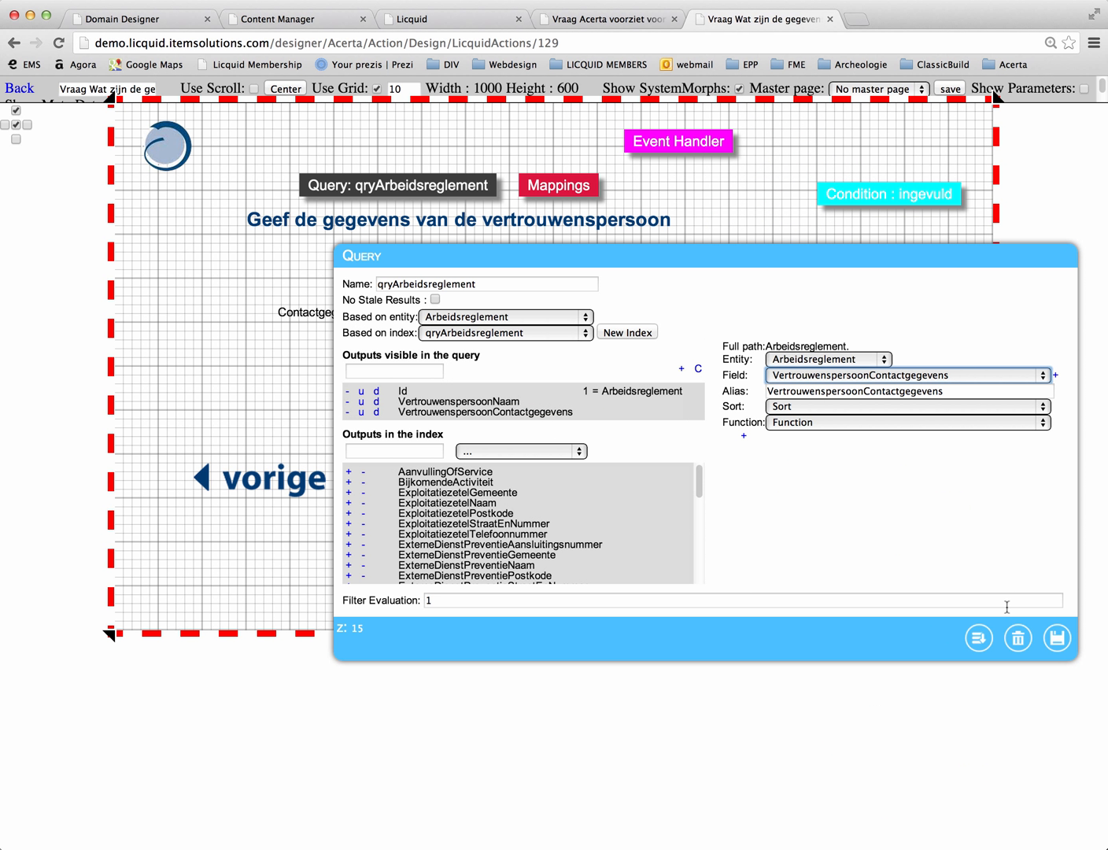
left_click(1057, 637)
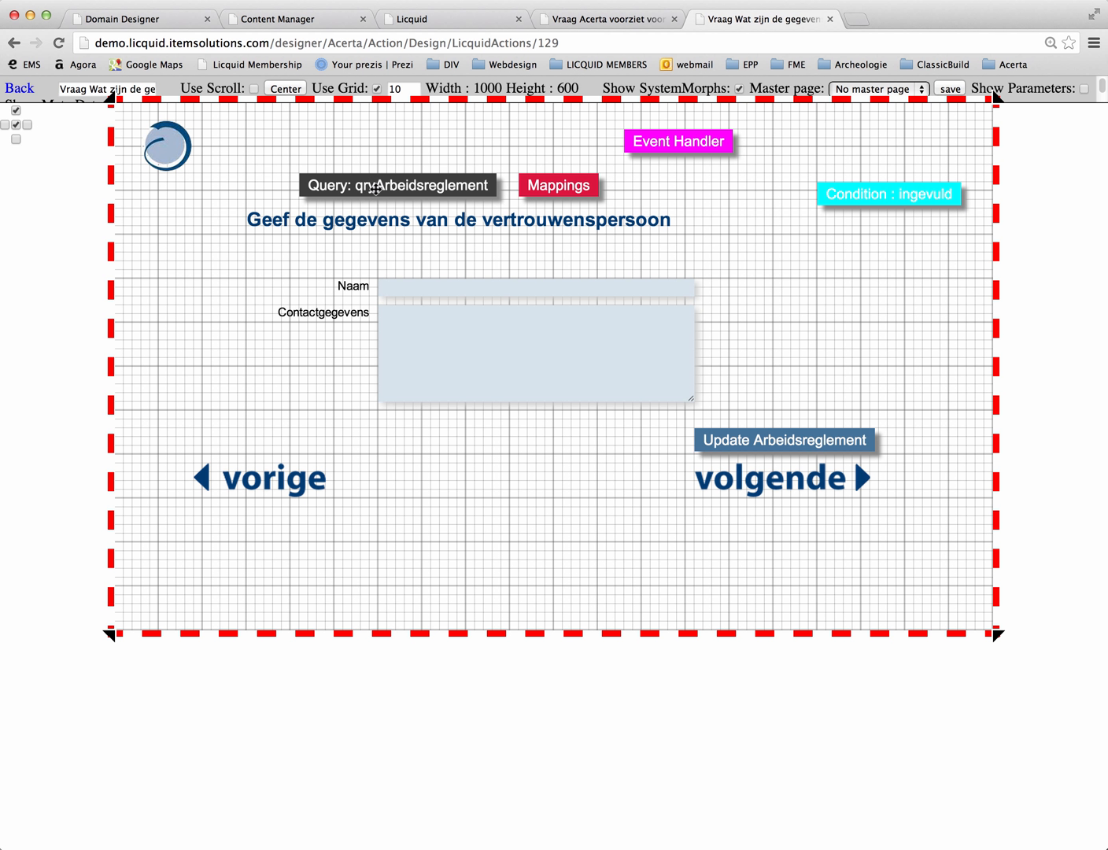
left_click_drag(374, 188, 319, 193)
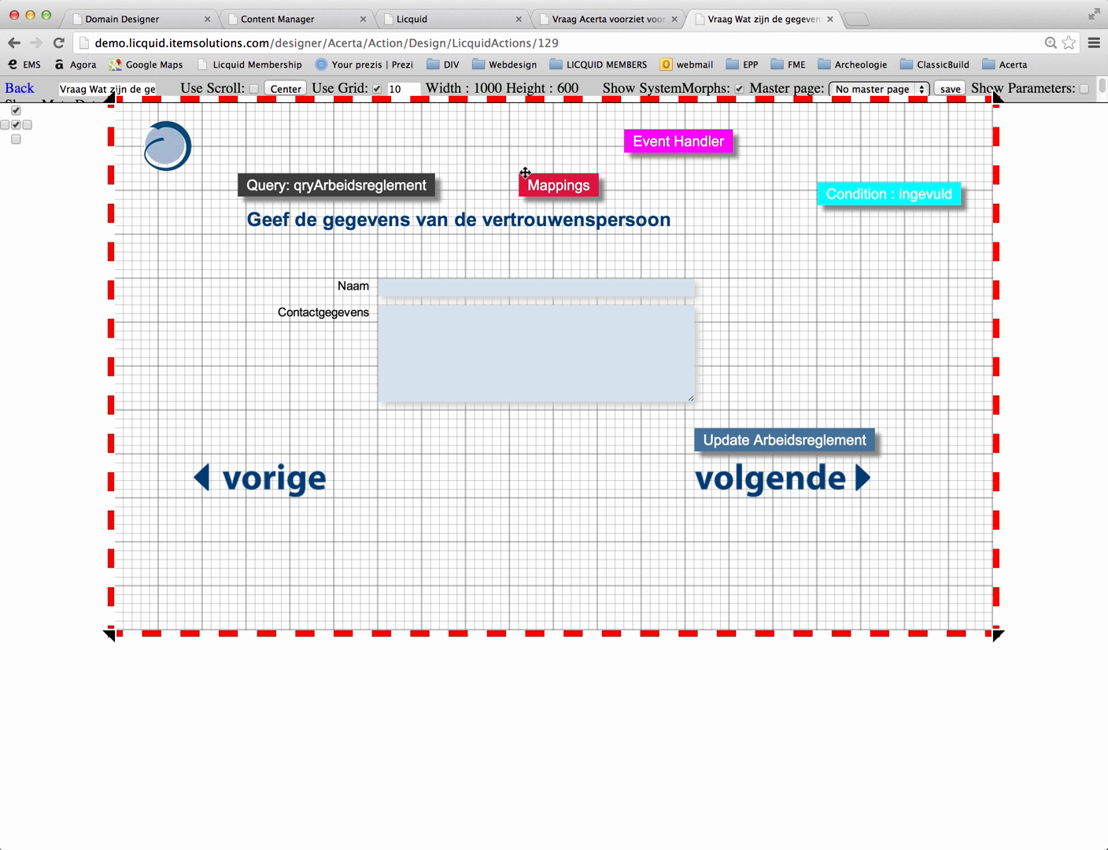
Step: Delete both Preventieadviseur mappings from the mapArbeidsreglement mapper
double_click(538, 183)
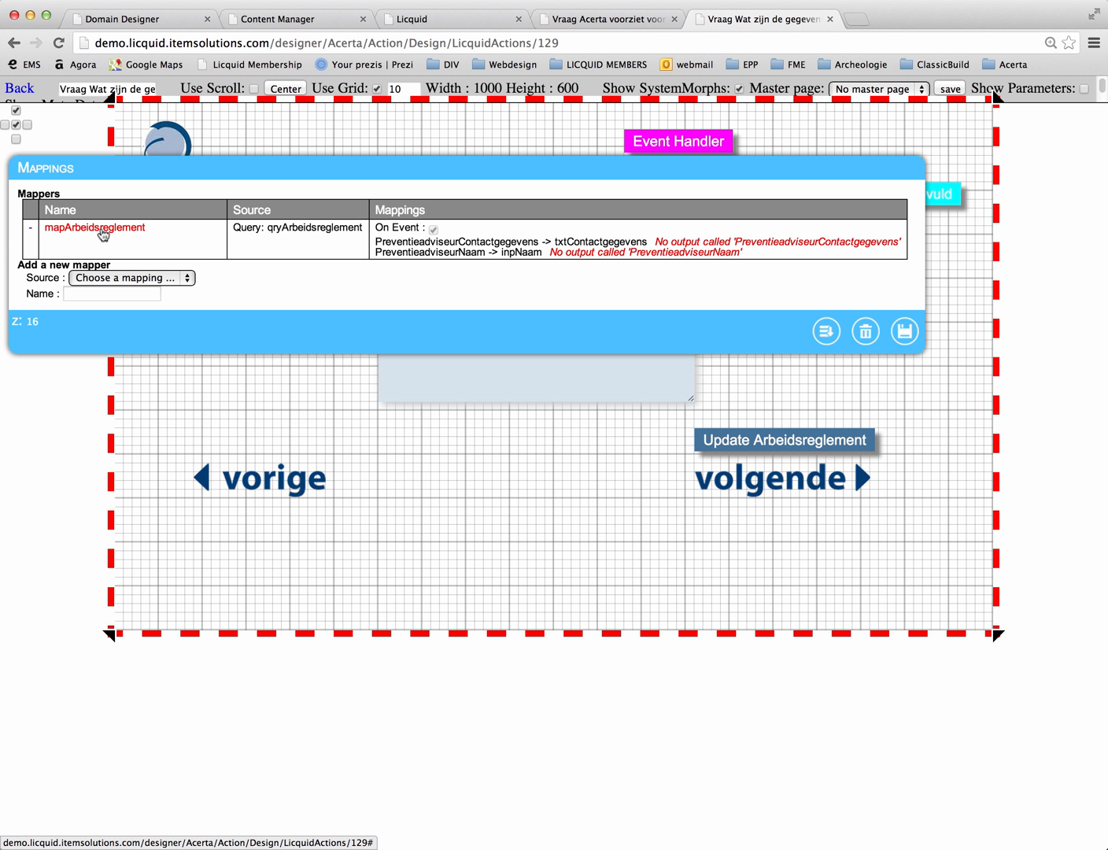
left_click(103, 232)
left_click(380, 245)
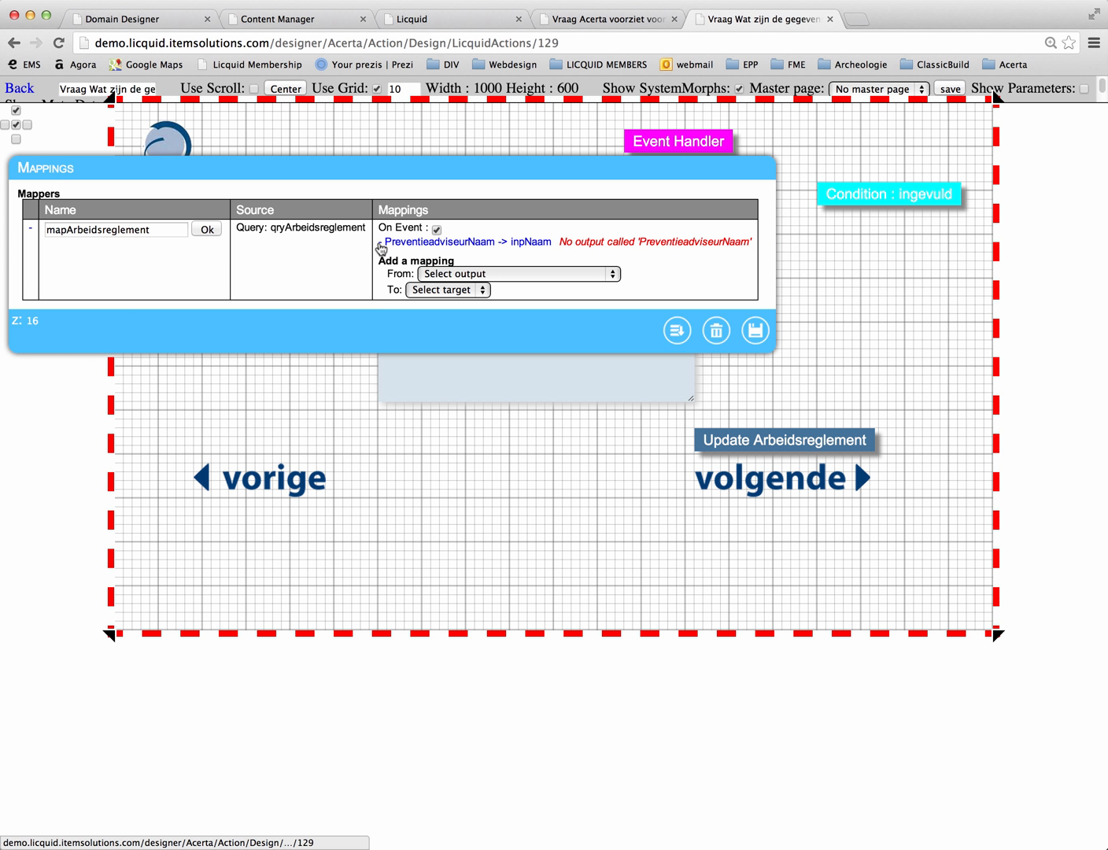
left_click(380, 245)
Step: Add a mapping from VertrouwenspersoonContactgegevens to the view control txtContactgegevens
left_click_drag(406, 173, 423, 323)
left_click(487, 412)
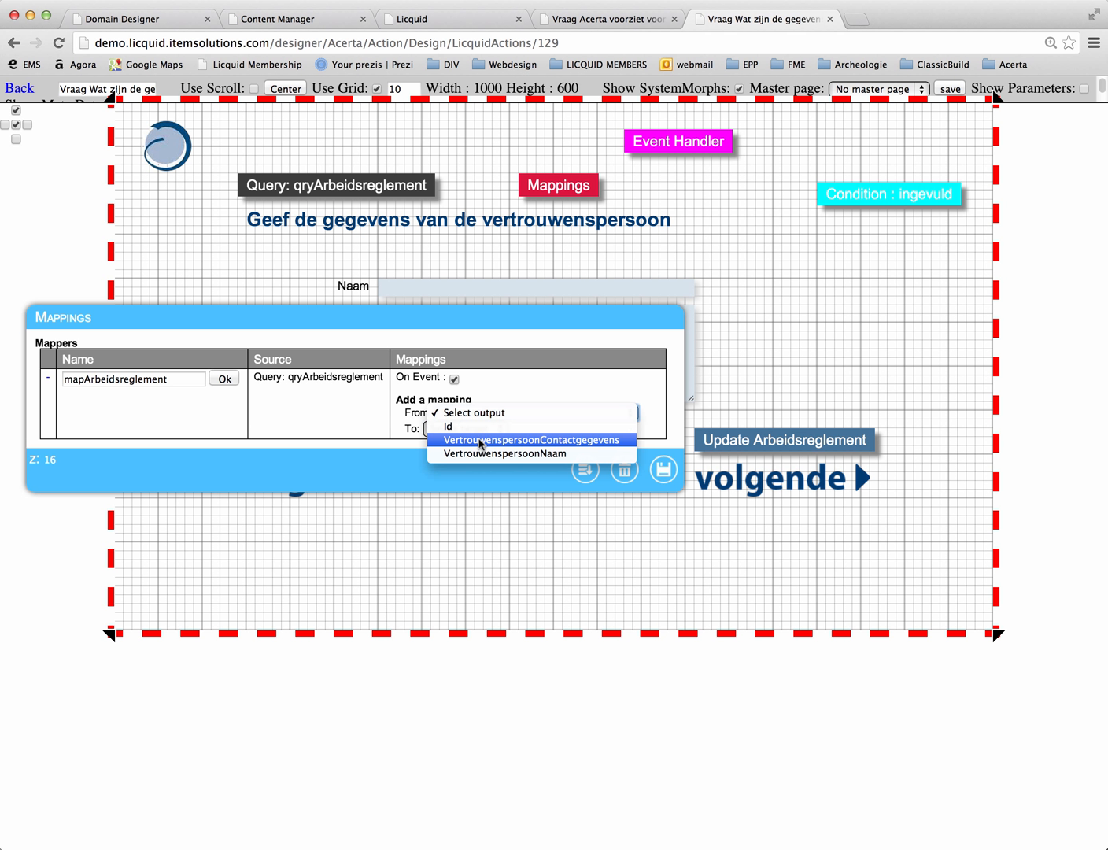
left_click(462, 435)
left_click(461, 431)
left_click(470, 441)
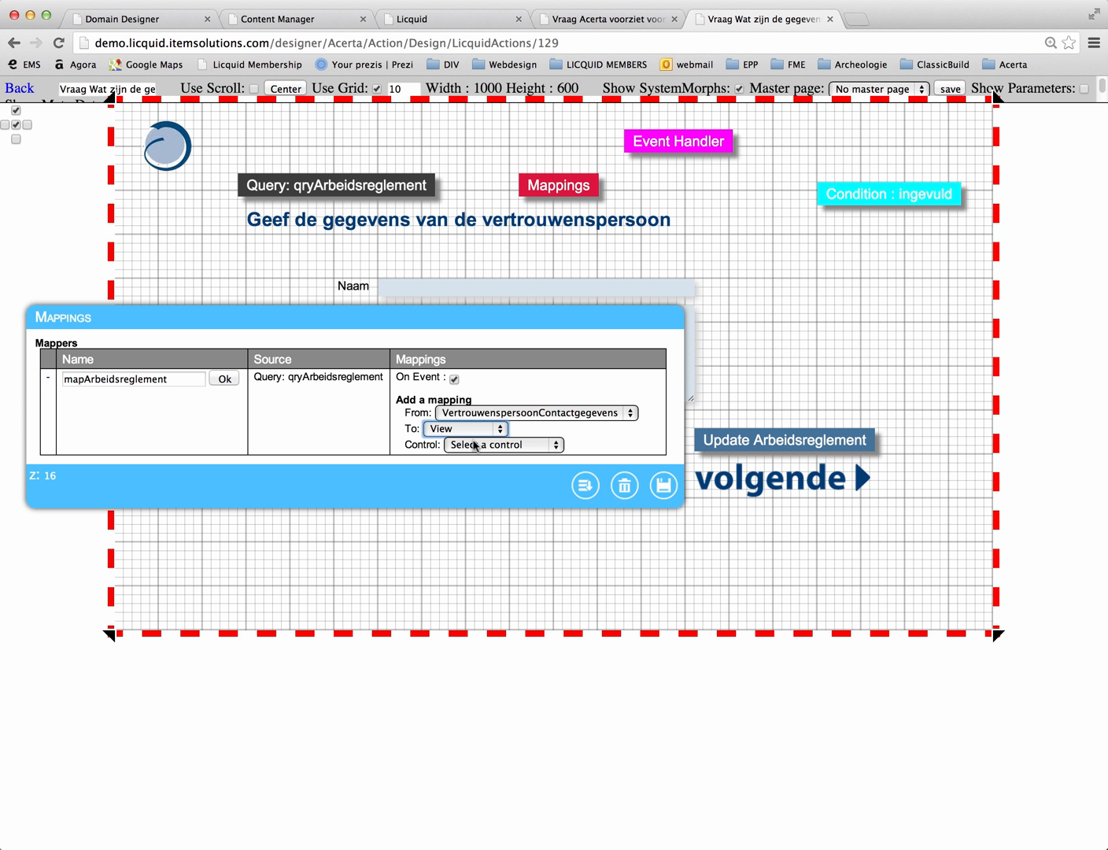
left_click(473, 445)
left_click(472, 472)
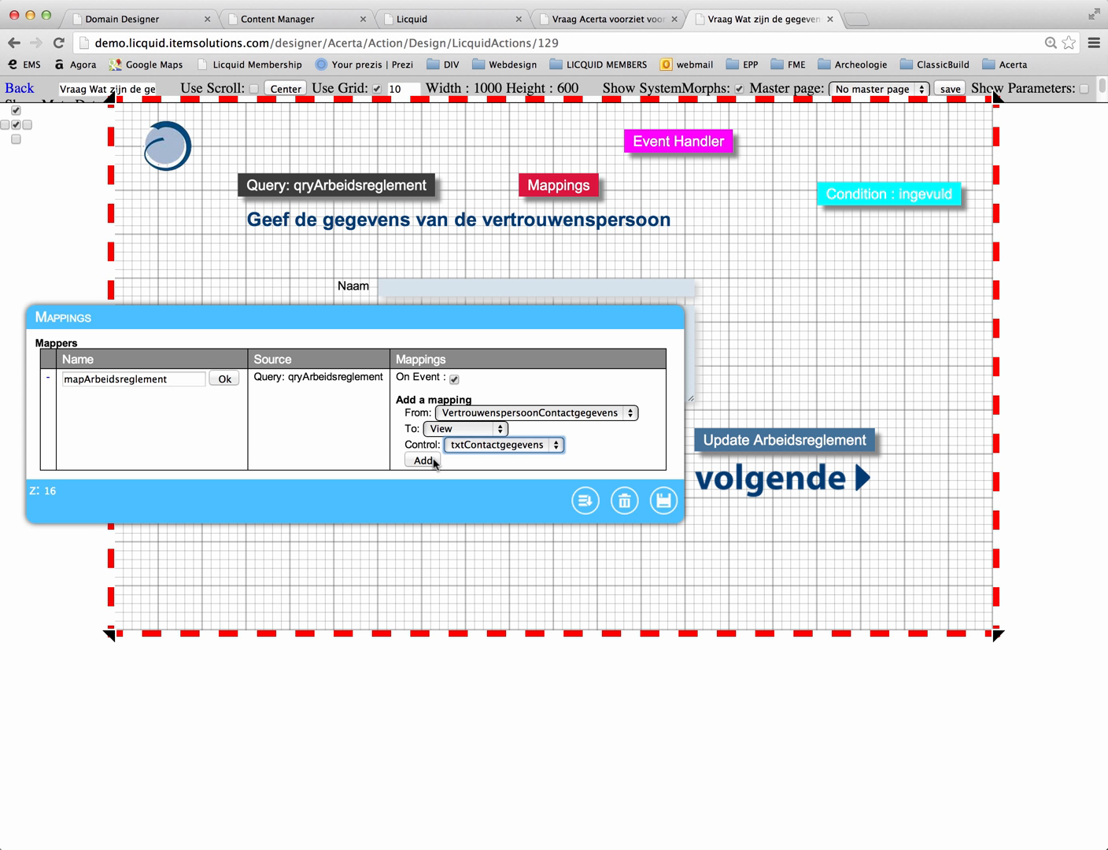
left_click(425, 461)
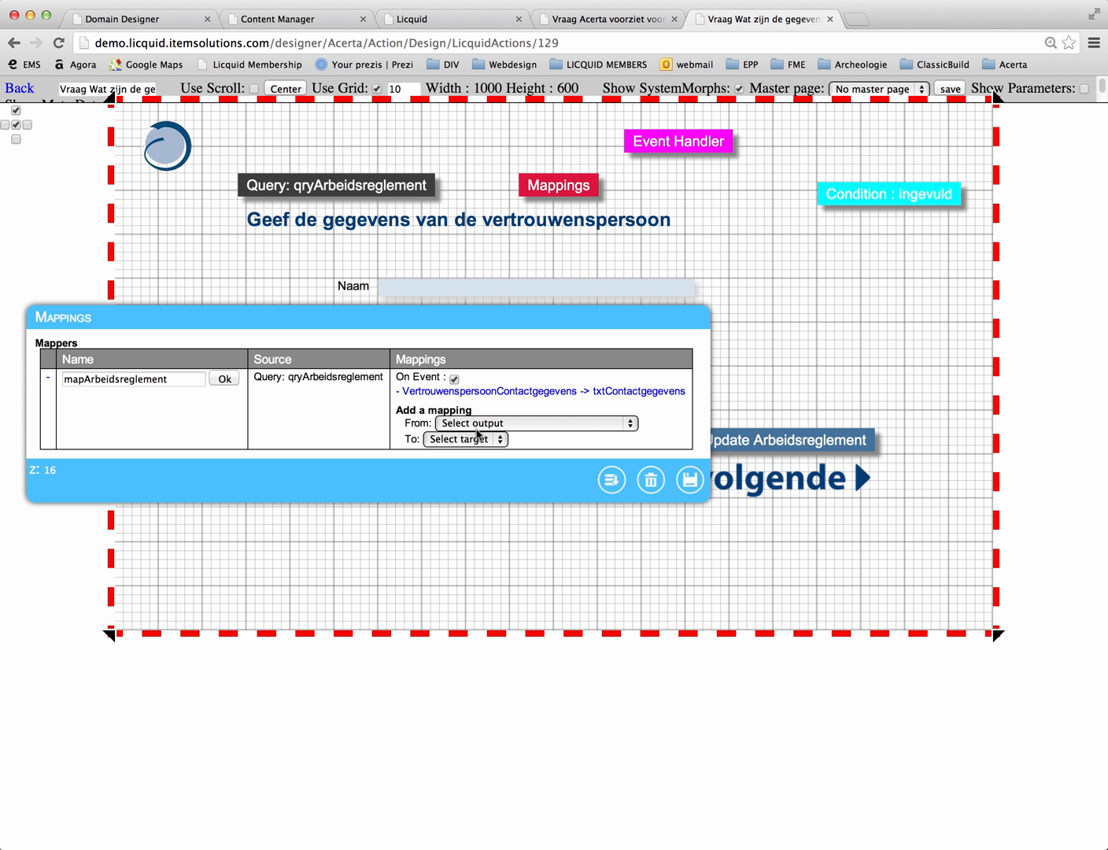
Step: Add a mapping from VertrouwenspersoonNaam to the view control inpNaam, then accept the mapper and save the mappings
left_click(477, 429)
left_click(482, 467)
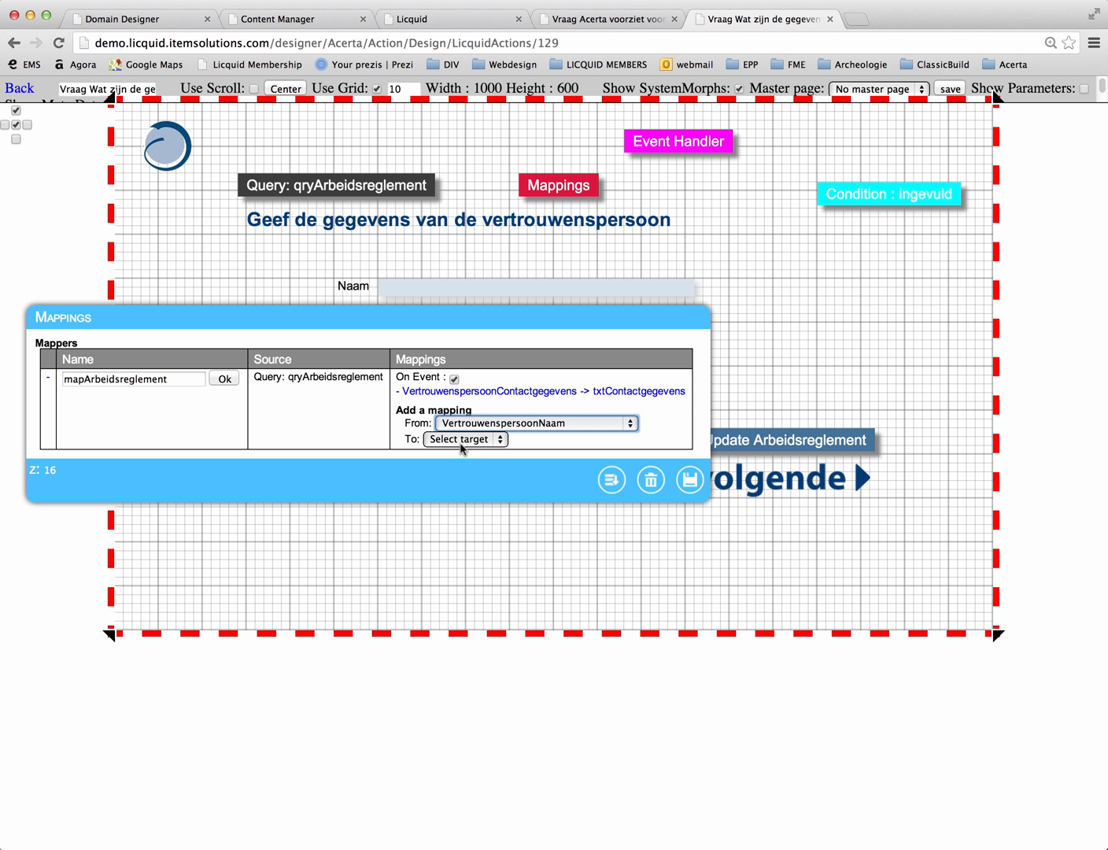
left_click(462, 439)
left_click(461, 453)
left_click(454, 456)
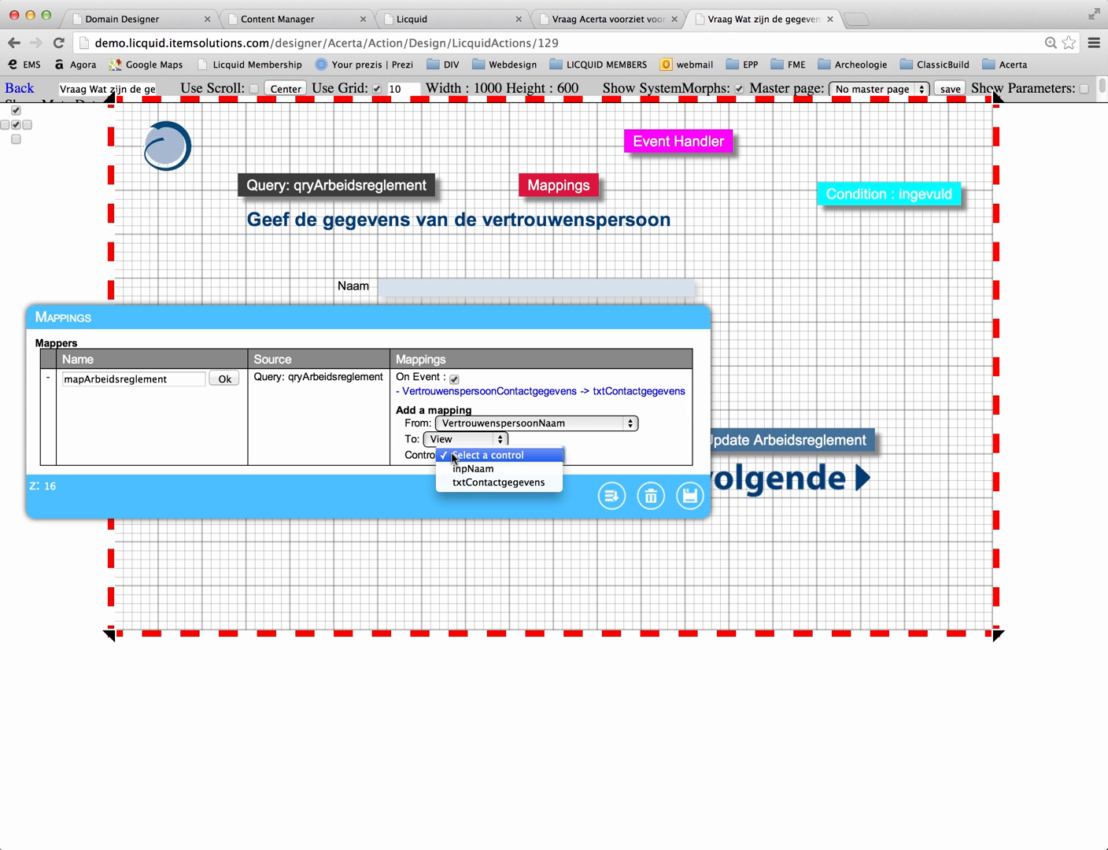
left_click(473, 468)
left_click(429, 470)
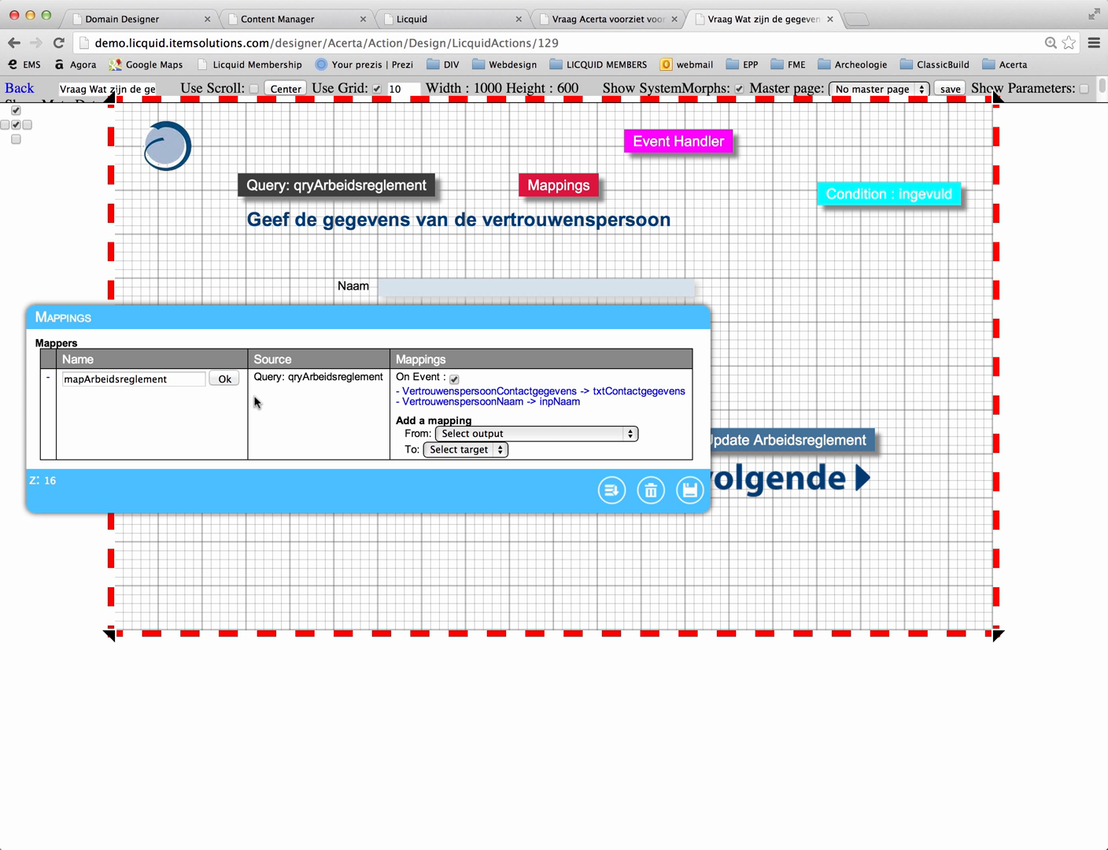
left_click(223, 379)
left_click(677, 488)
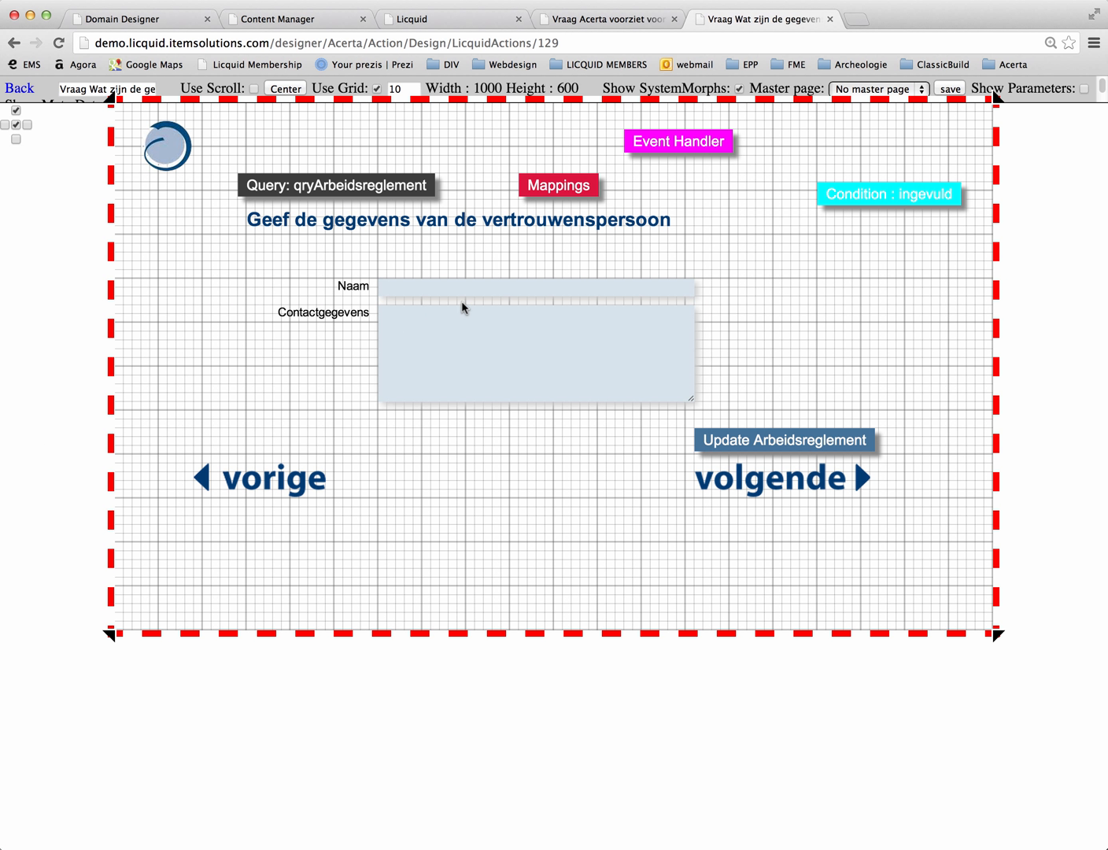
Step: Remove the inpNaam and txtContactgegevens mappings to the Preventieadviseur fields from the Update Arbeidsreglement command
left_click(818, 441)
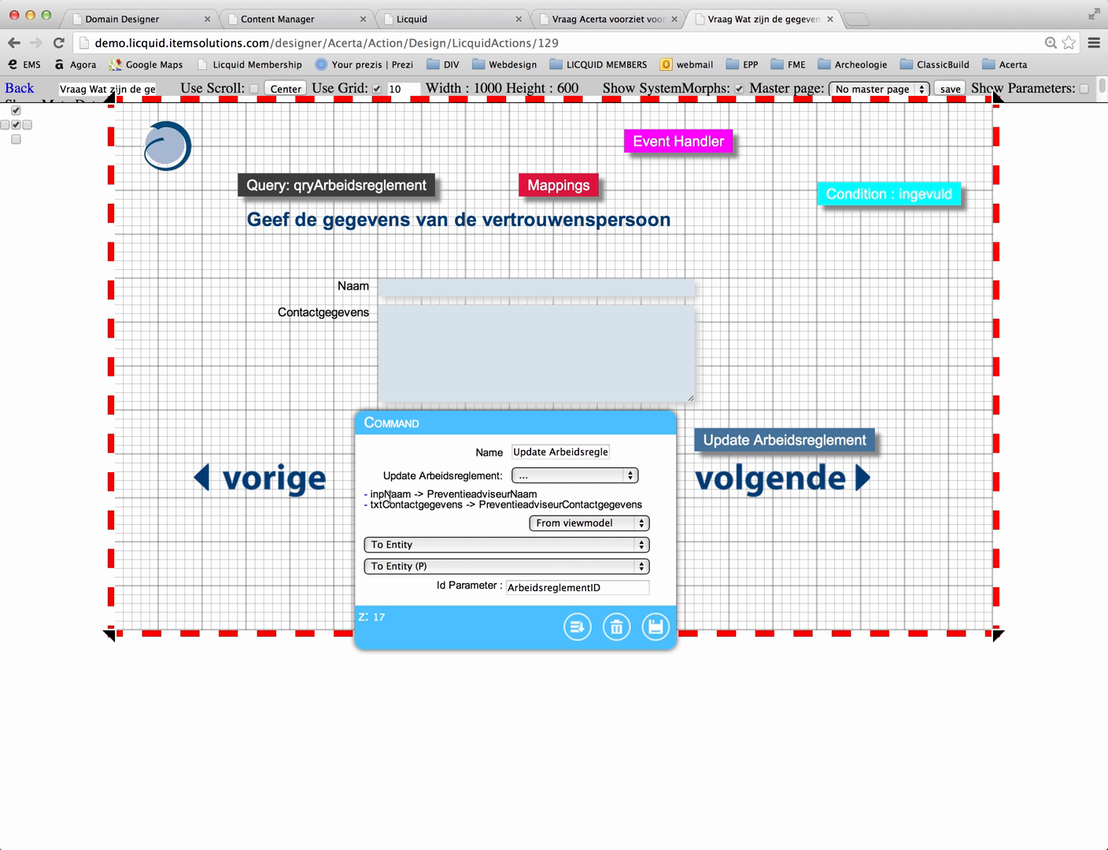
left_click(368, 501)
left_click(368, 495)
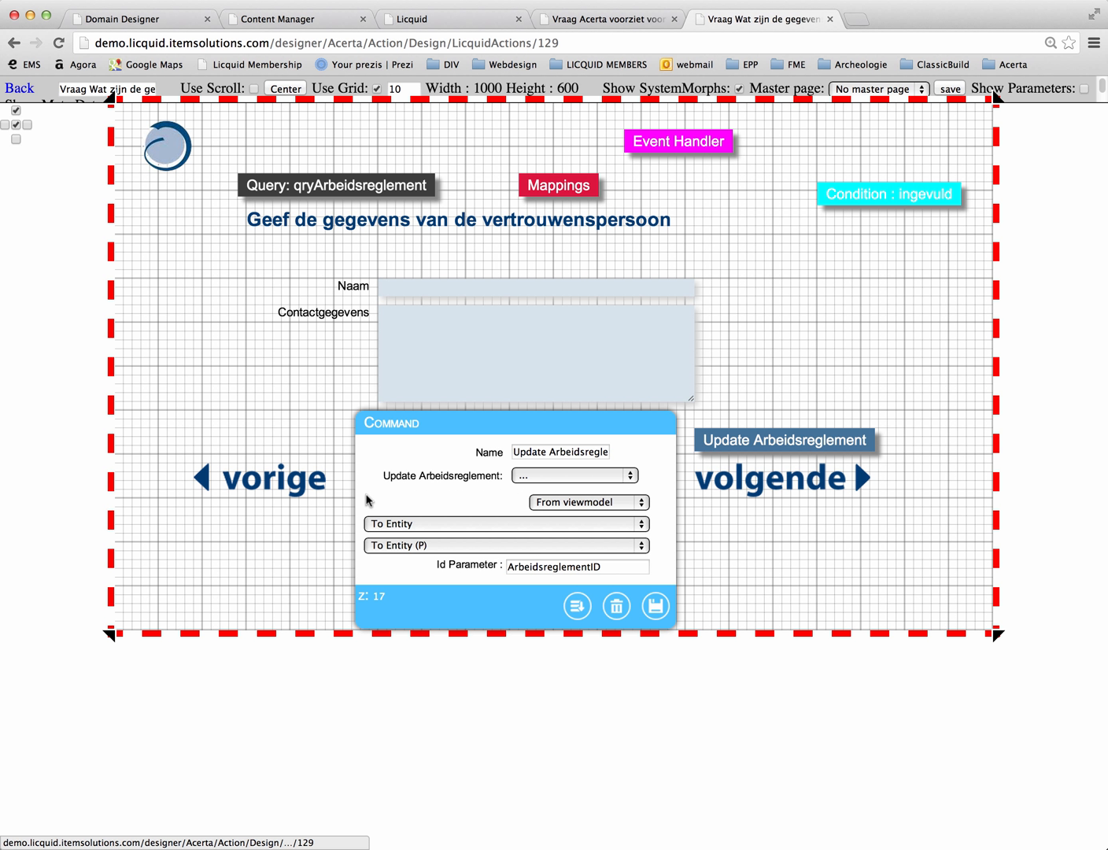
Step: Add a mapping from inpNaam to the VertrouwenspersoonNaam entity field in the Update Arbeidsreglement command
left_click(572, 501)
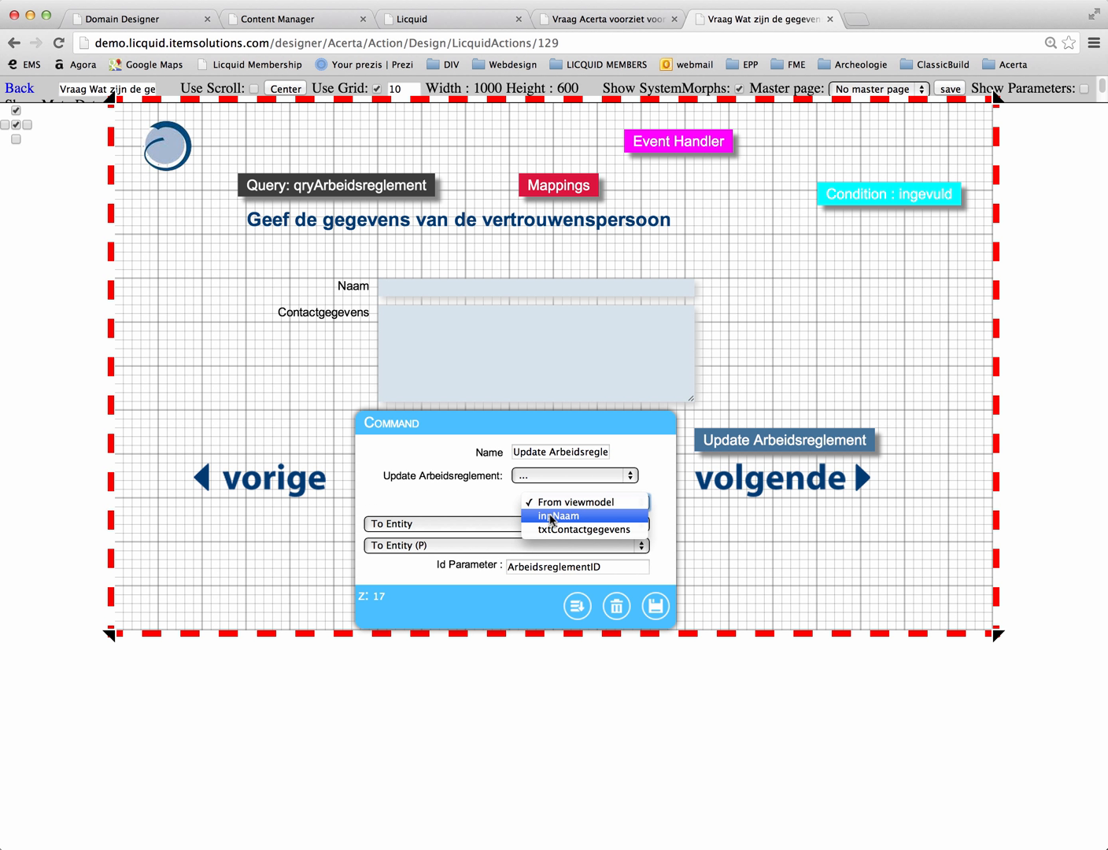
left_click(552, 516)
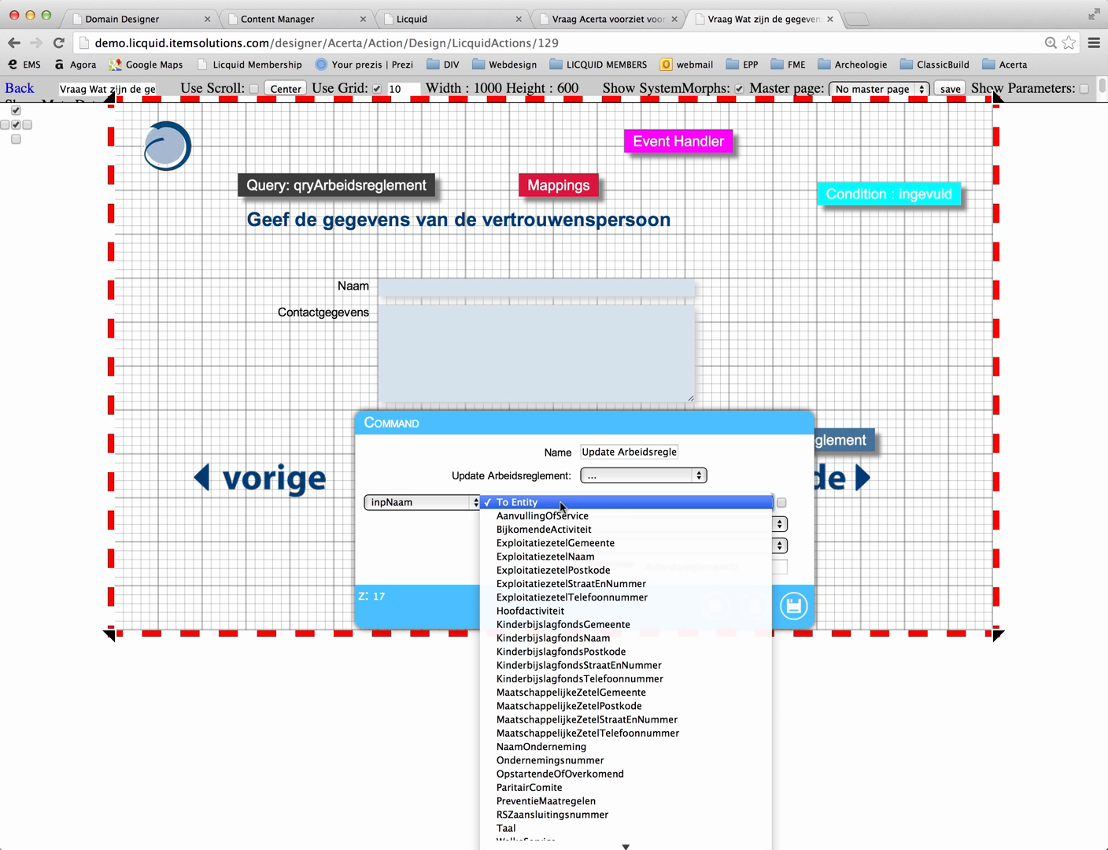
left_click(561, 504)
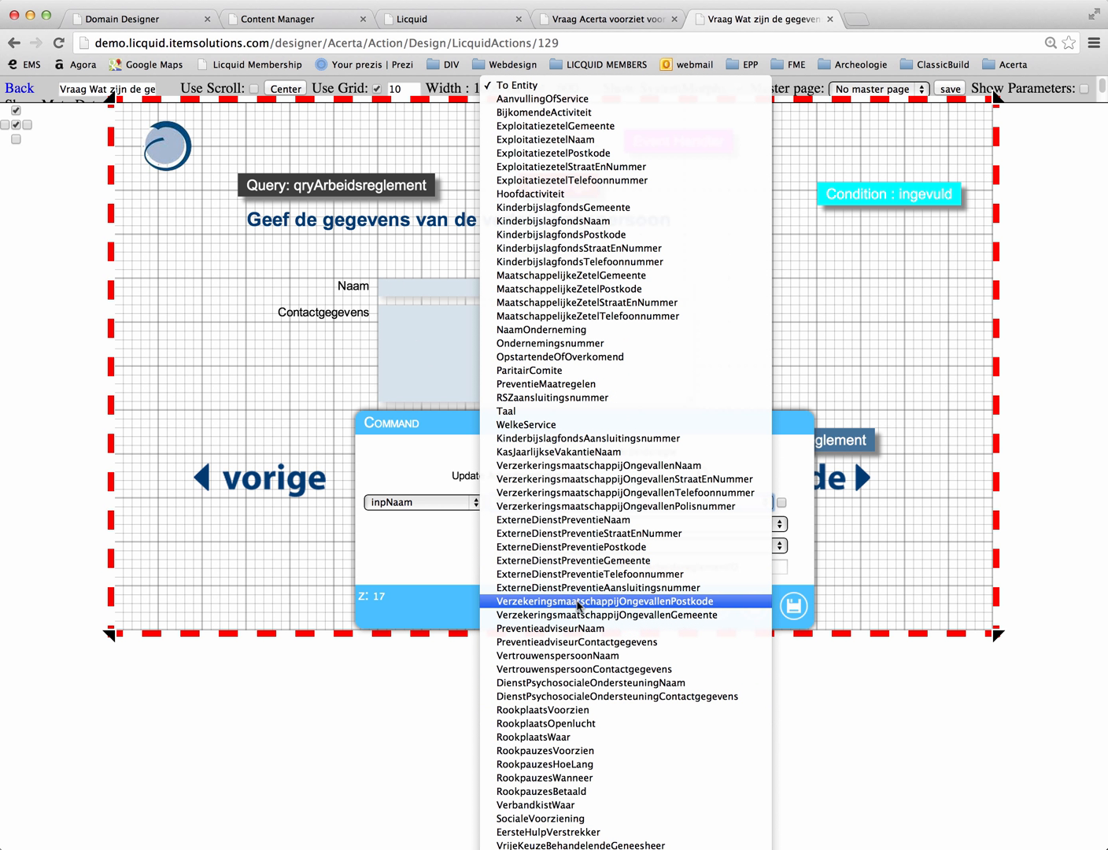
left_click(581, 658)
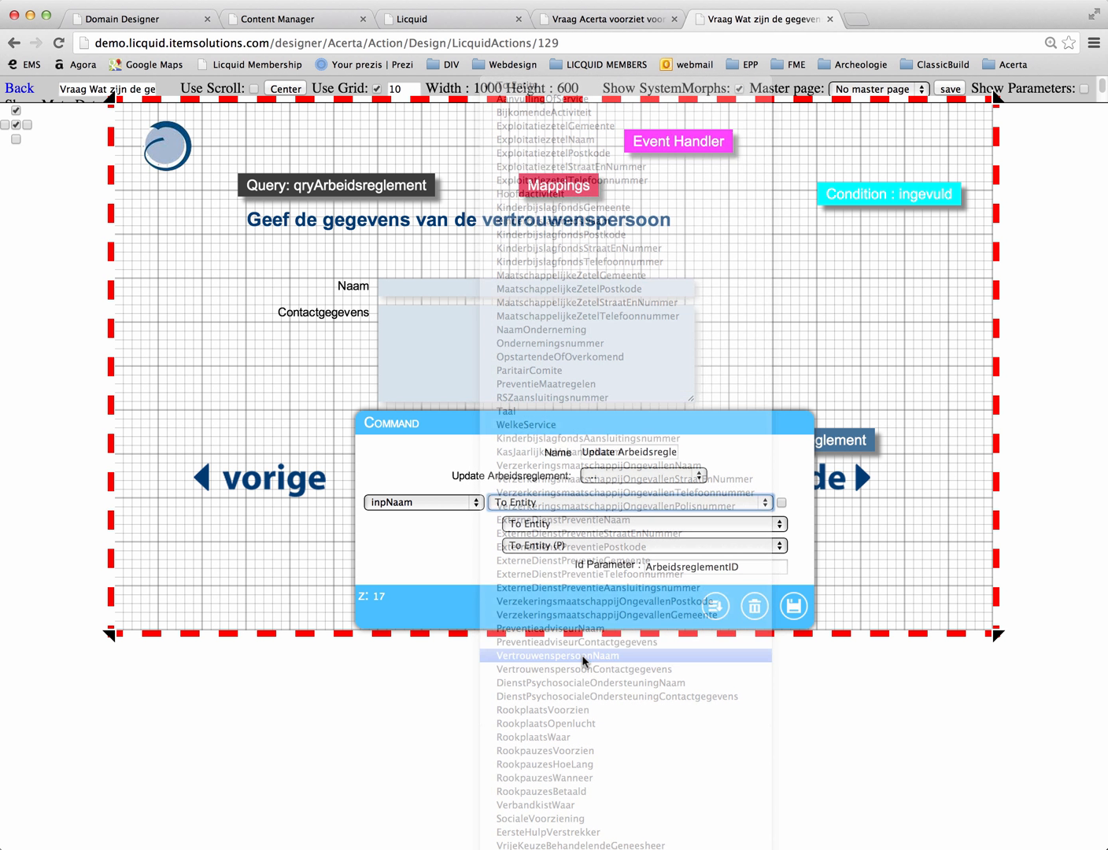
left_click(806, 503)
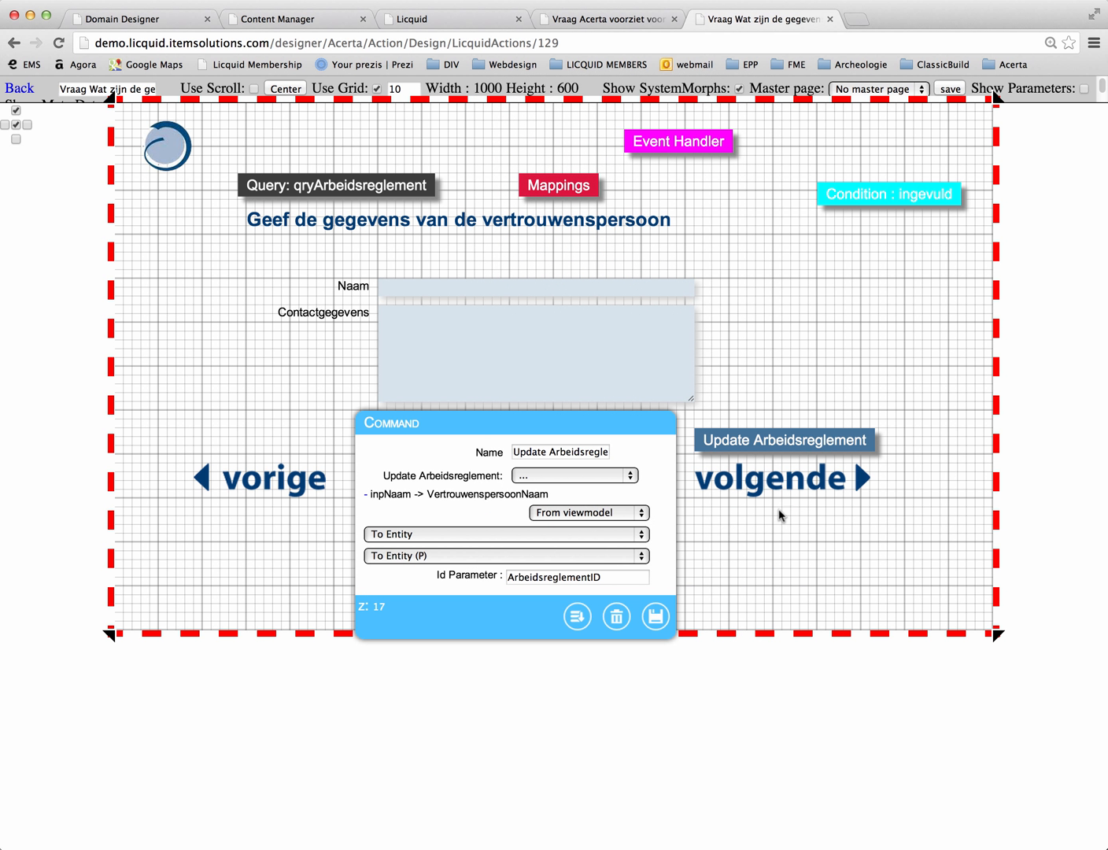
Step: Map txtContactgegevens to the VertrouwenspersoonContactgegevens entity field in the Update Arbeidsreglement command and save the command
left_click(591, 514)
left_click(569, 541)
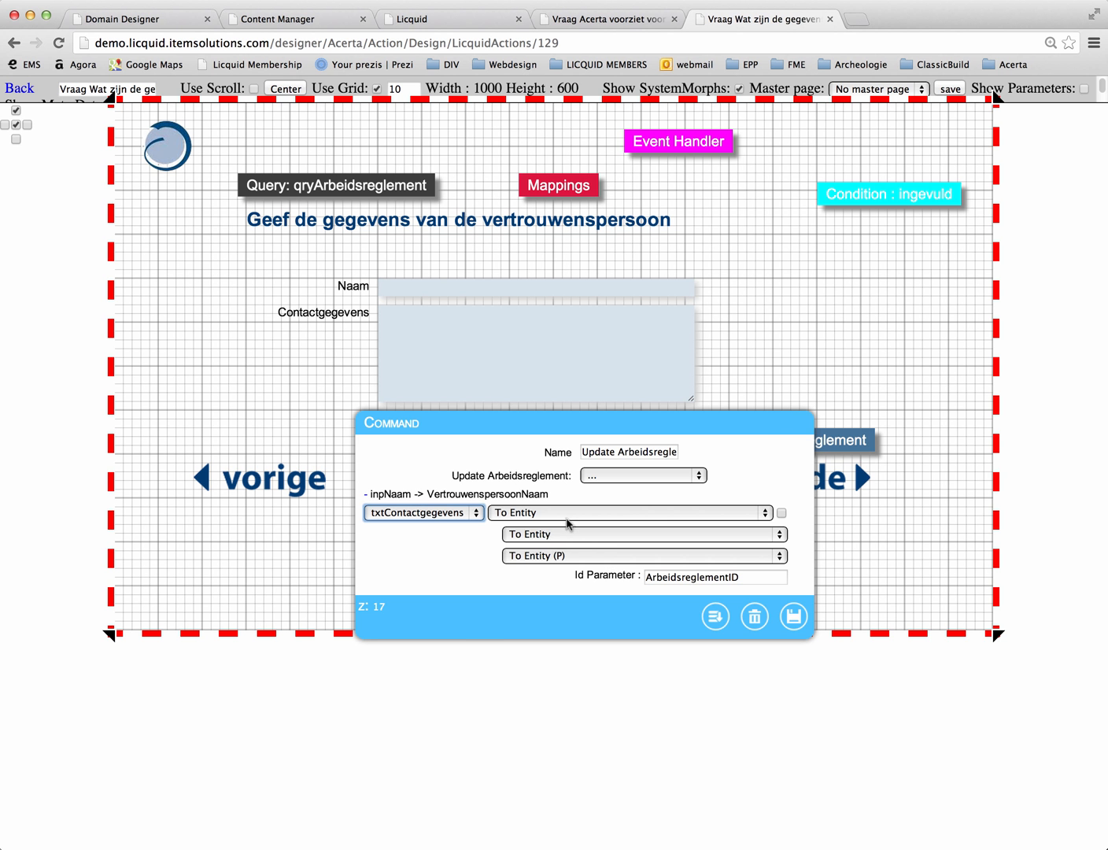
left_click(568, 517)
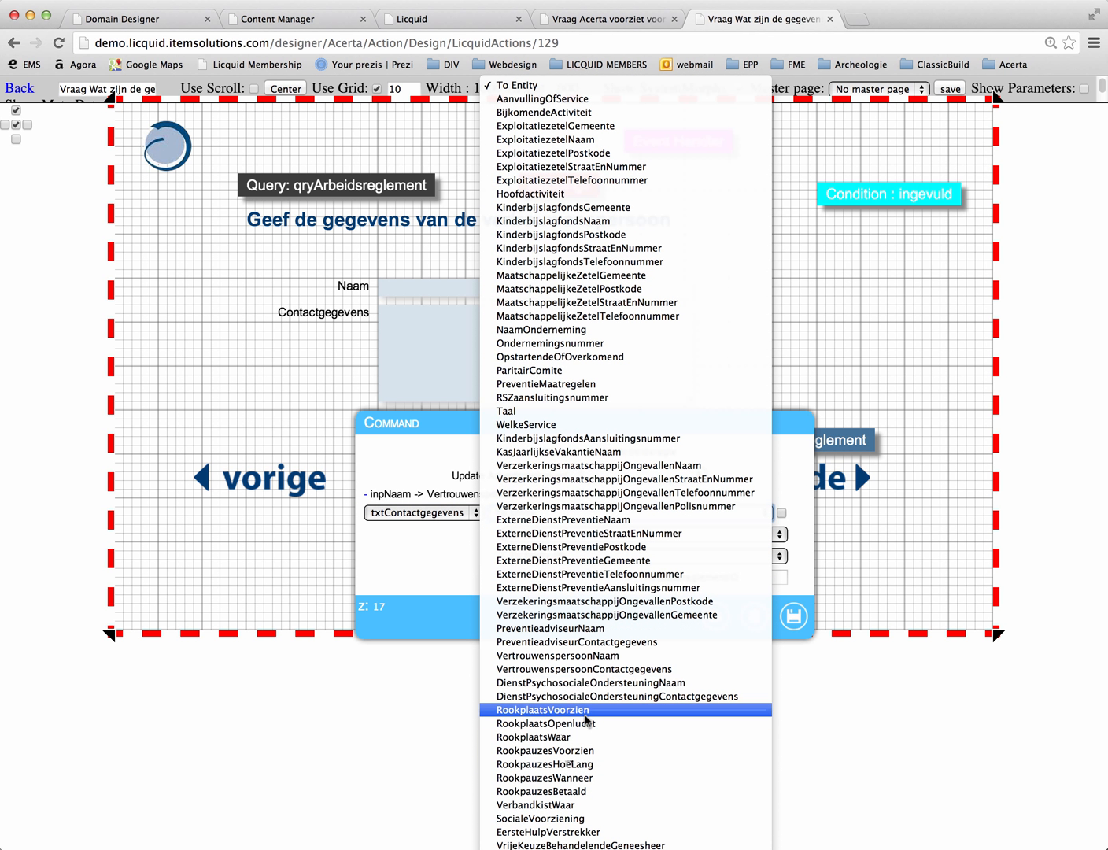
left_click(597, 669)
left_click(807, 512)
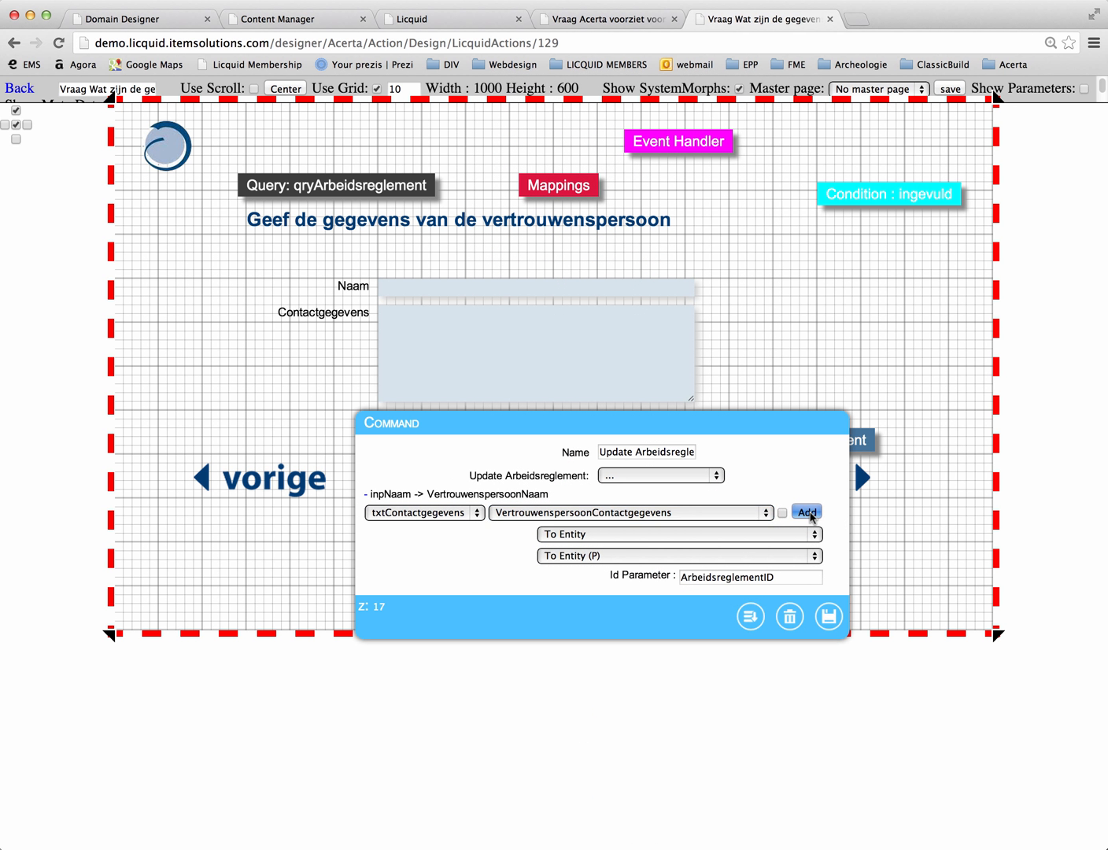
left_click(662, 629)
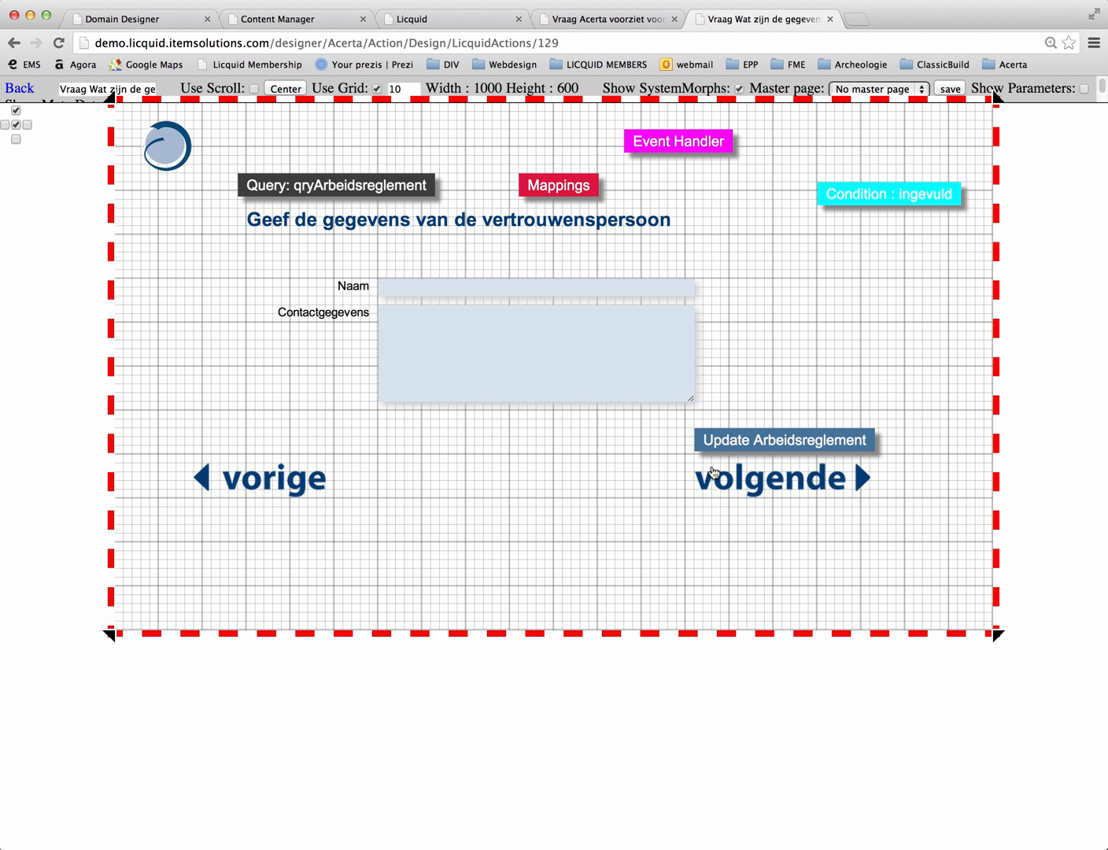
Step: Open the page's event handler to review its events and their actions
mouse_move(744, 445)
left_mouse_down()
mouse_move(739, 461)
mouse_move(741, 447)
left_mouse_up()
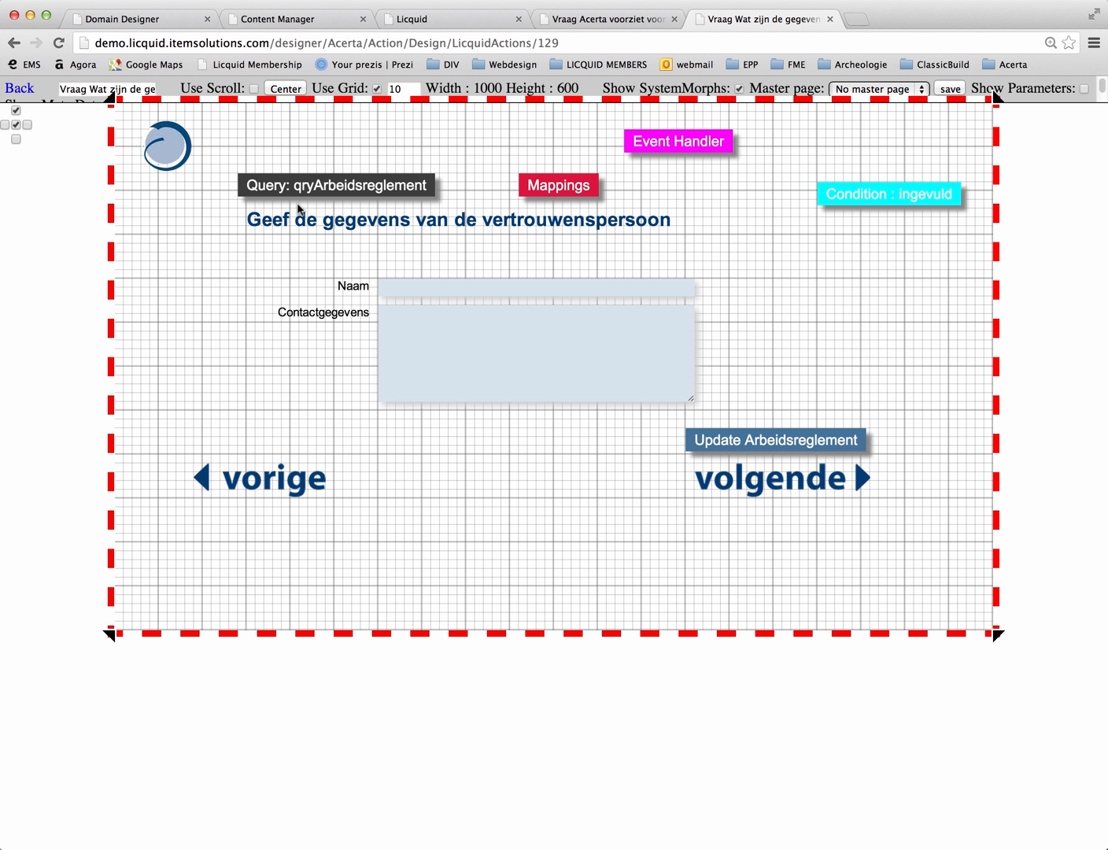
left_click_drag(682, 140, 638, 130)
double_click(638, 130)
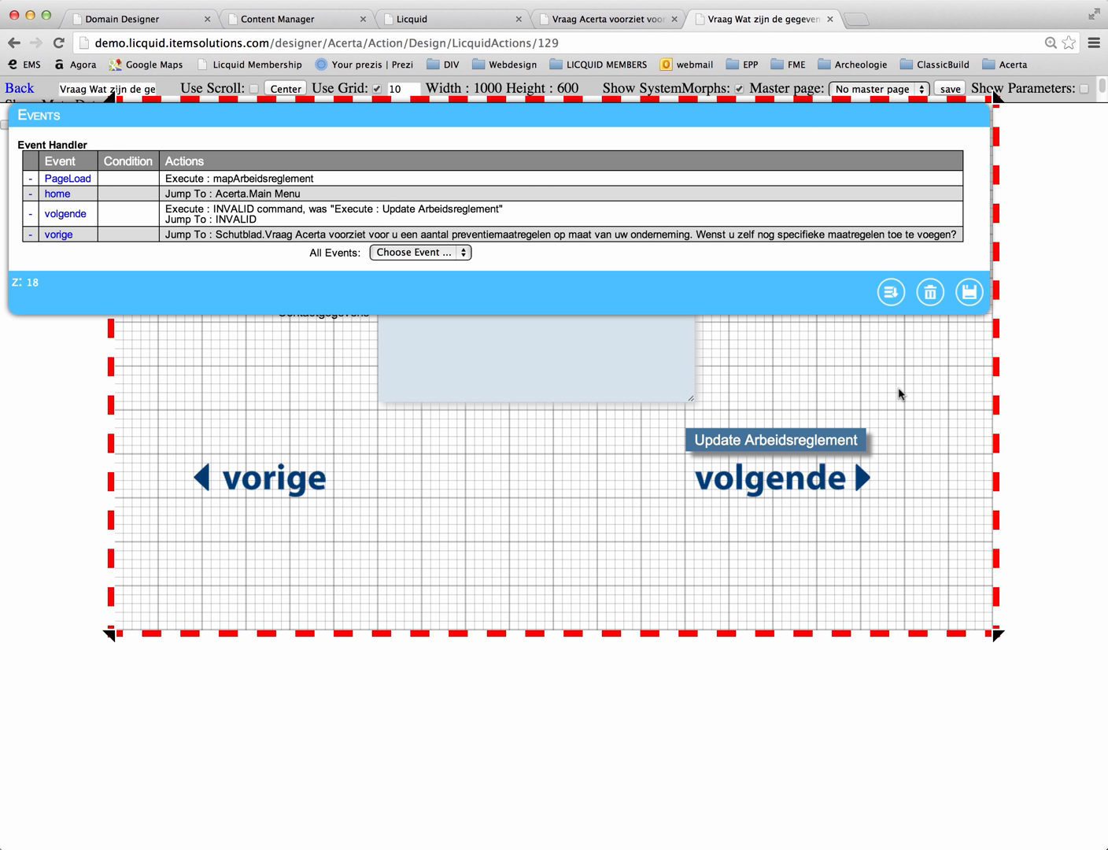
left_click(889, 292)
Step: Set the ingevuld condition to compare the view controls inpNaam and txtContactgegevens as not equal to an empty value
left_click_drag(886, 203, 799, 281)
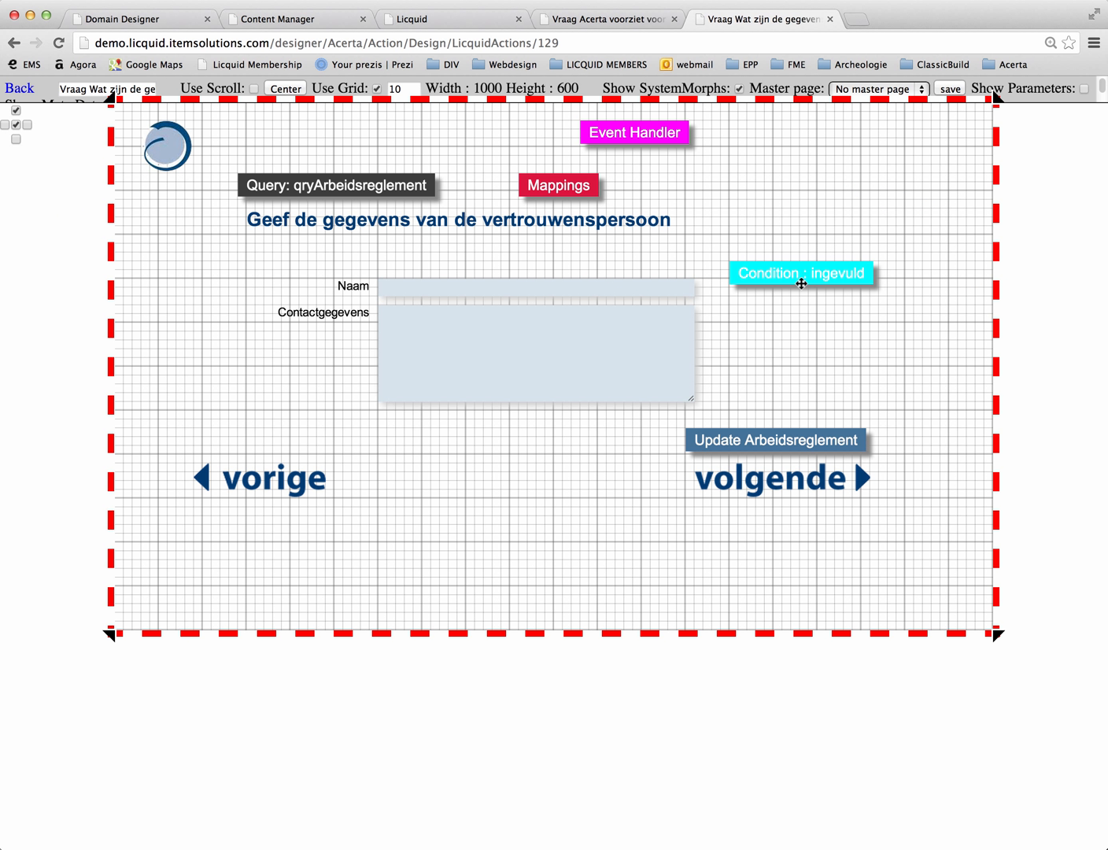
double_click(799, 281)
left_click_drag(921, 257, 753, 403)
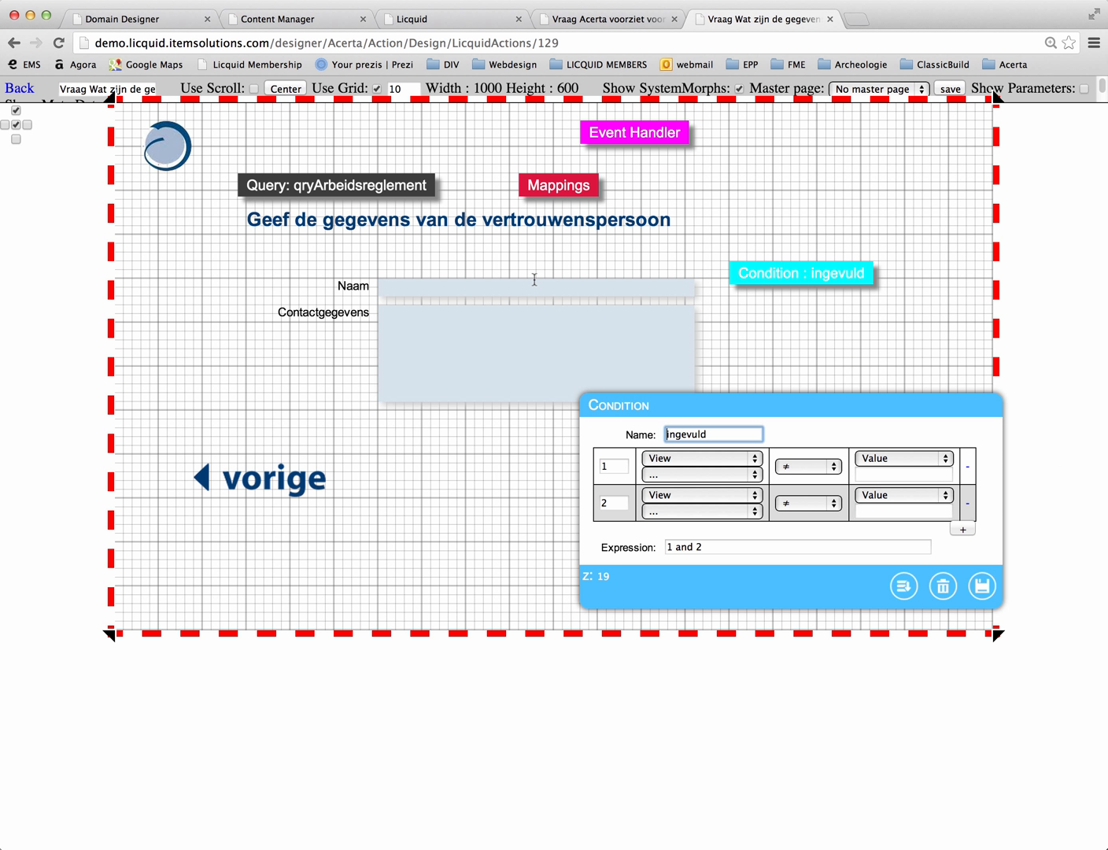
left_click(700, 474)
left_click(697, 489)
left_click(879, 473)
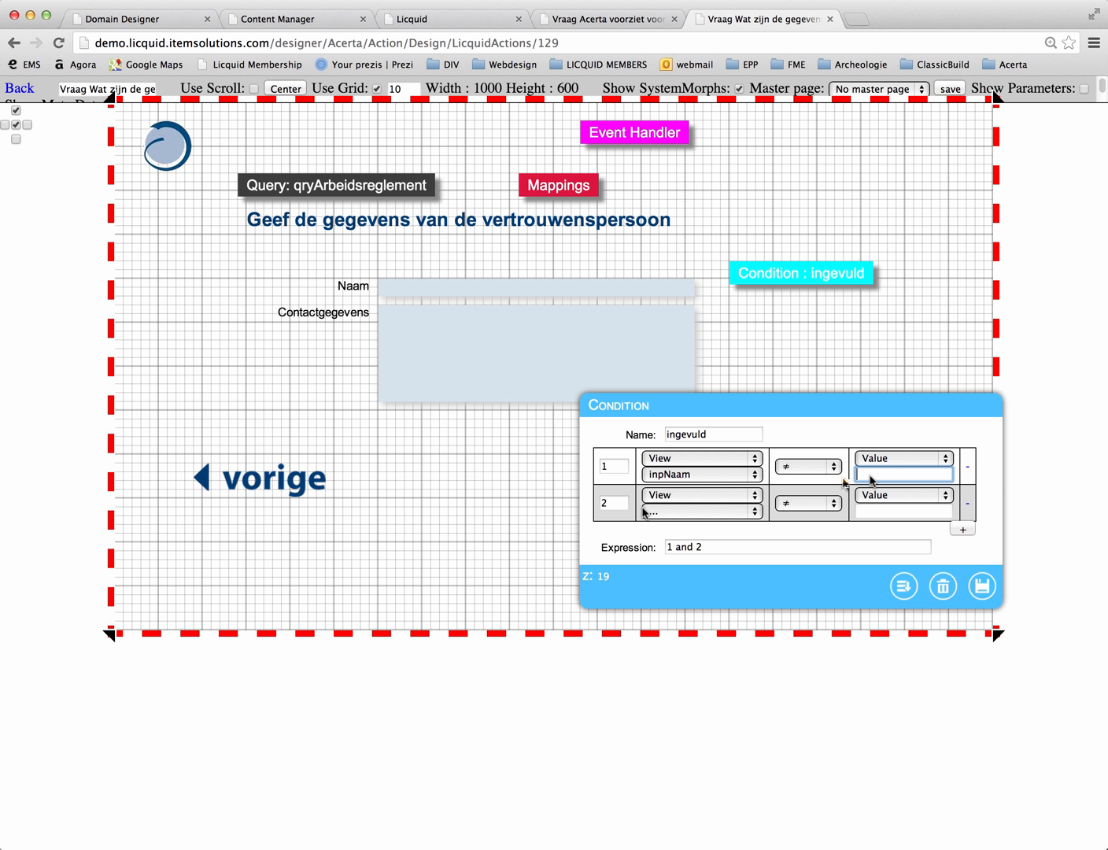
left_click(699, 511)
left_click(687, 540)
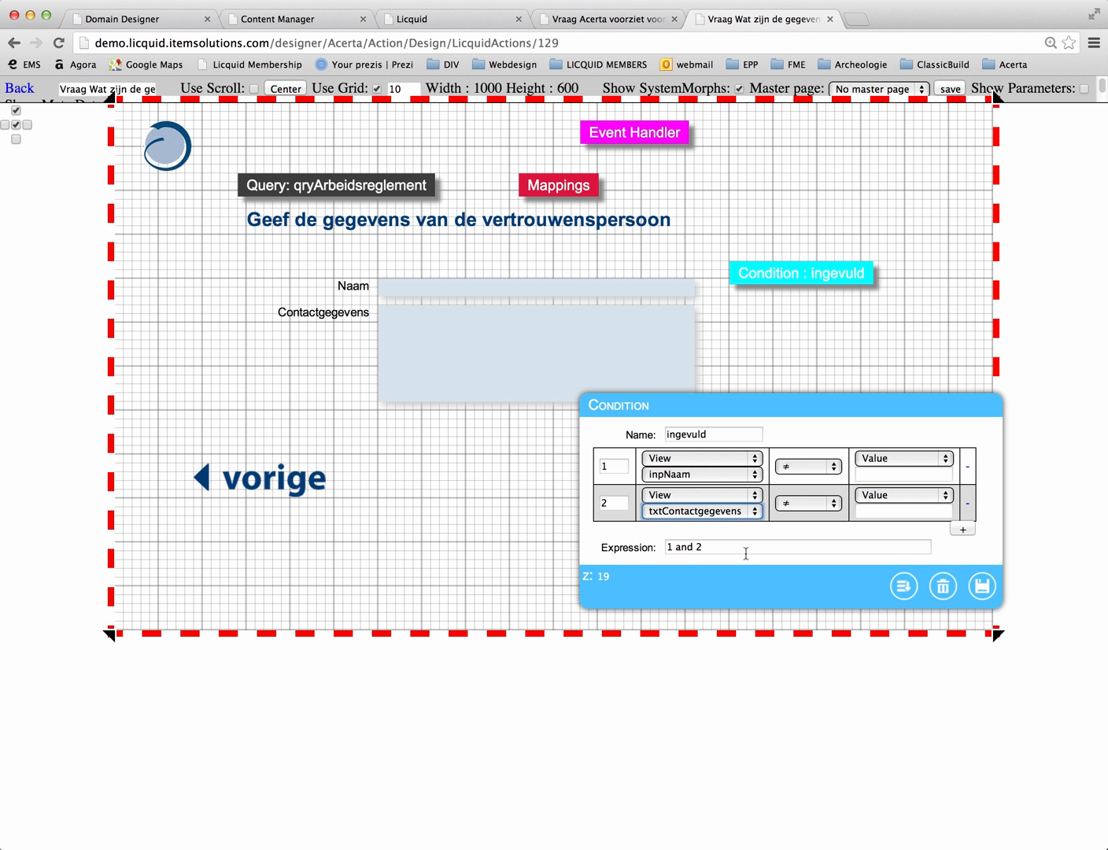
left_click(735, 551)
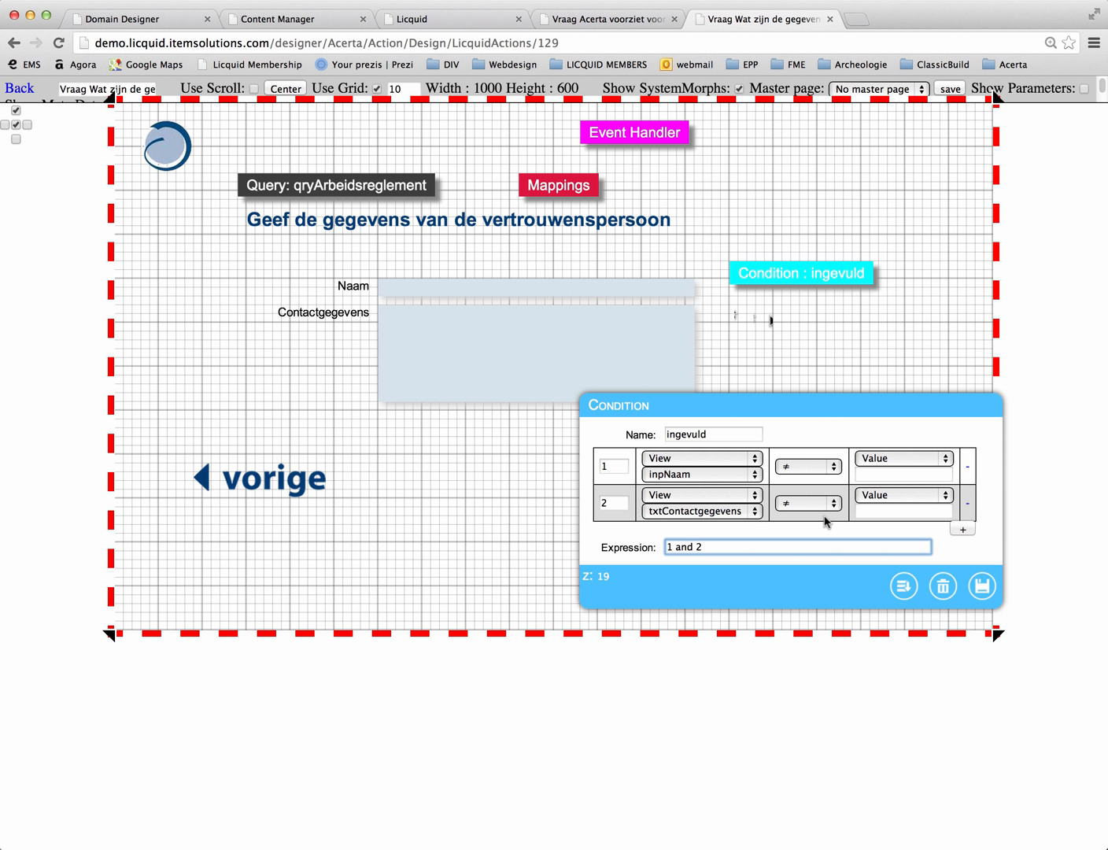
Step: Delete the ingevuld condition from the page and confirm the deletion
left_click(943, 594)
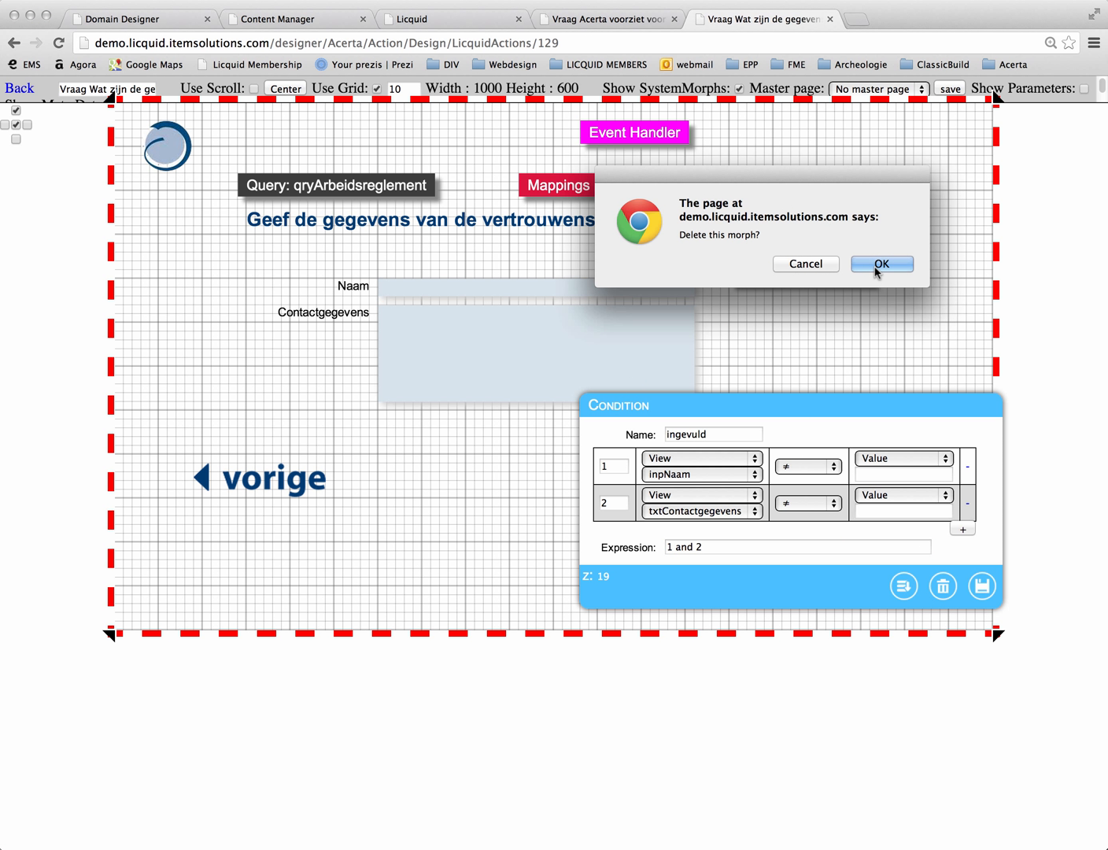
left_click(859, 265)
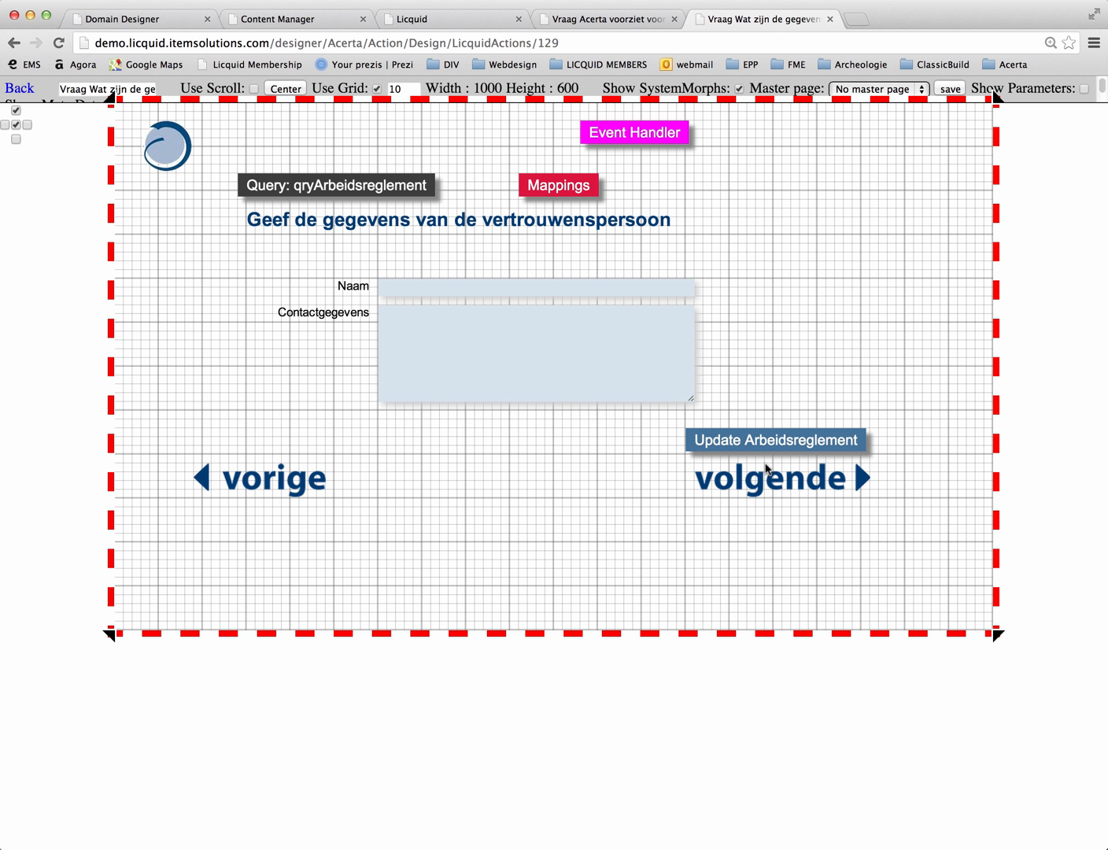
left_click(761, 439)
left_click(789, 368)
Step: Remove the invalid Execute and Jump To actions from the volgende event in the event handler and save the event
left_click(625, 143)
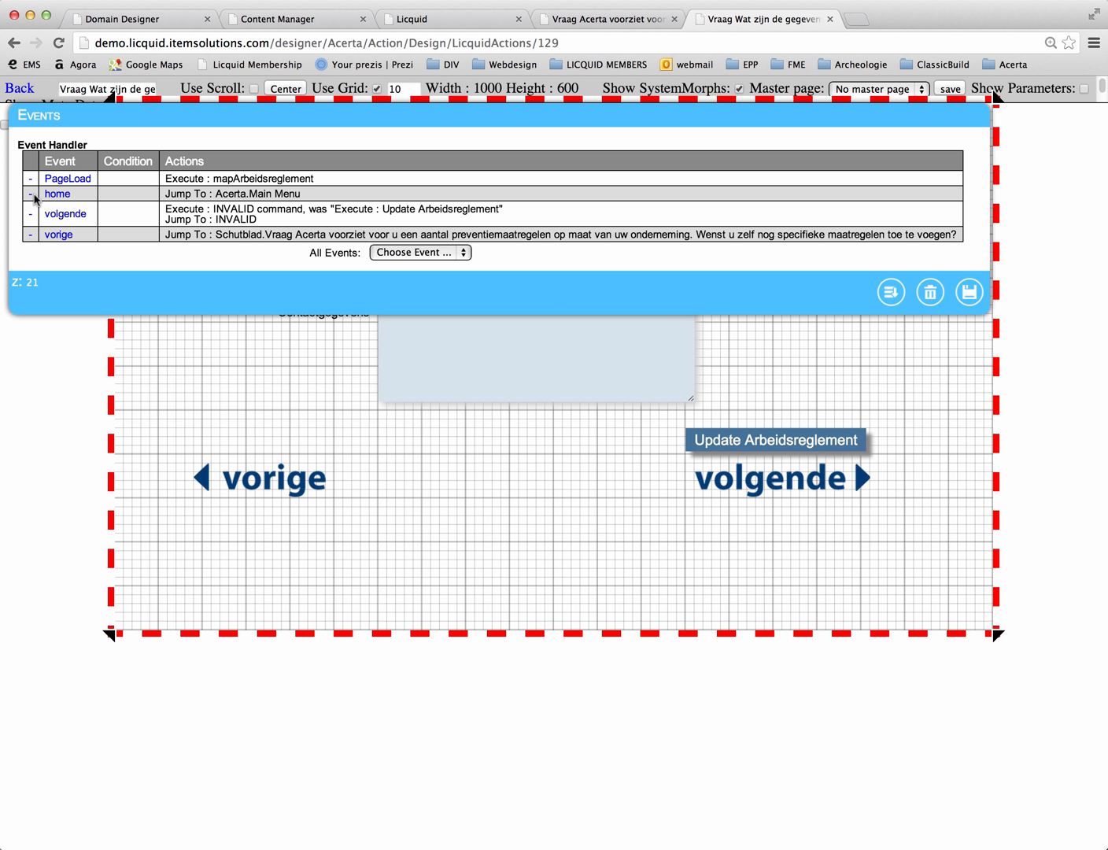
left_click(57, 216)
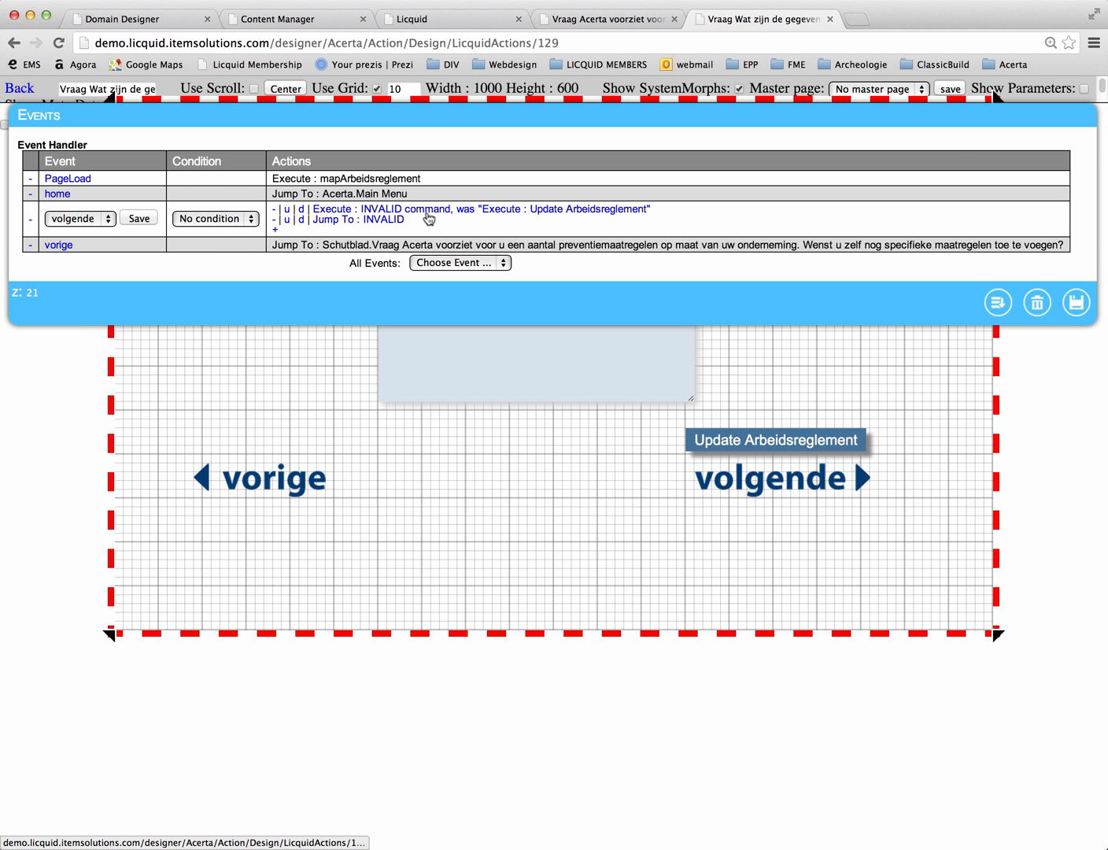
mouse_move(409, 266)
left_mouse_down()
mouse_move(425, 351)
mouse_move(418, 292)
left_mouse_up()
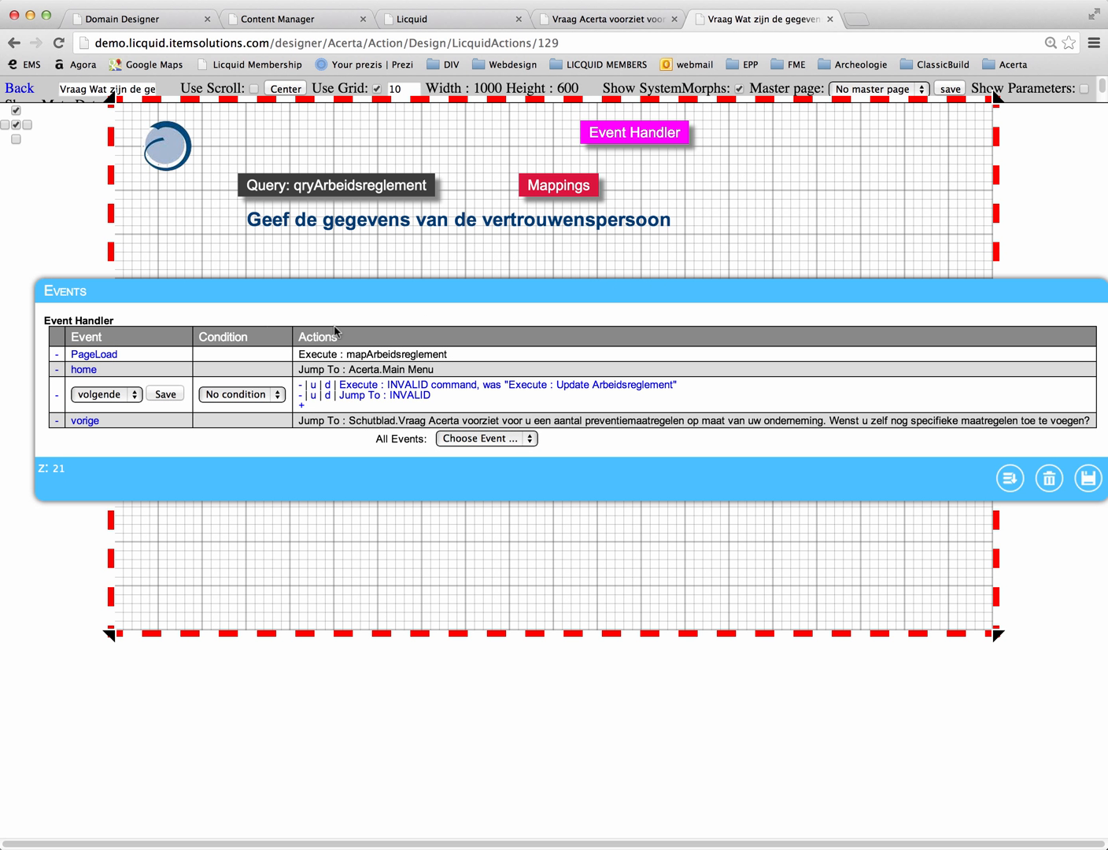
left_click_drag(311, 292, 304, 229)
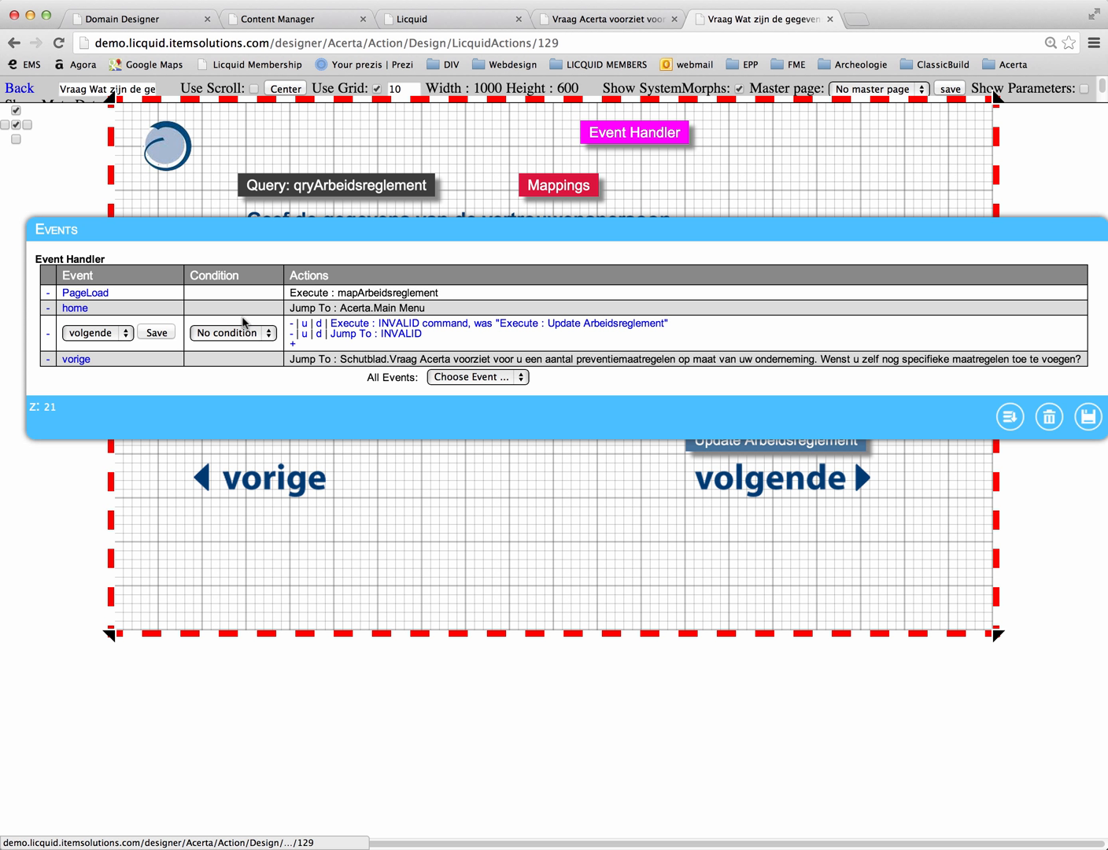
left_click(292, 322)
left_click(291, 323)
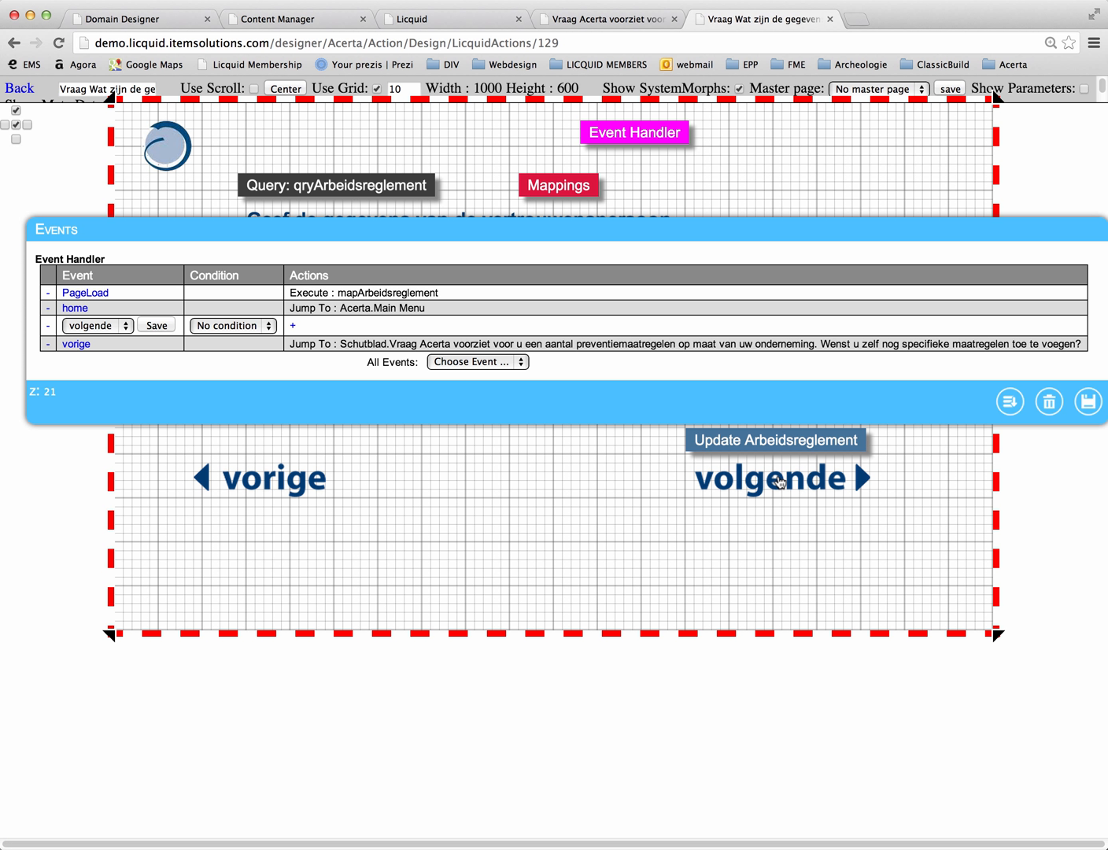
left_click(155, 326)
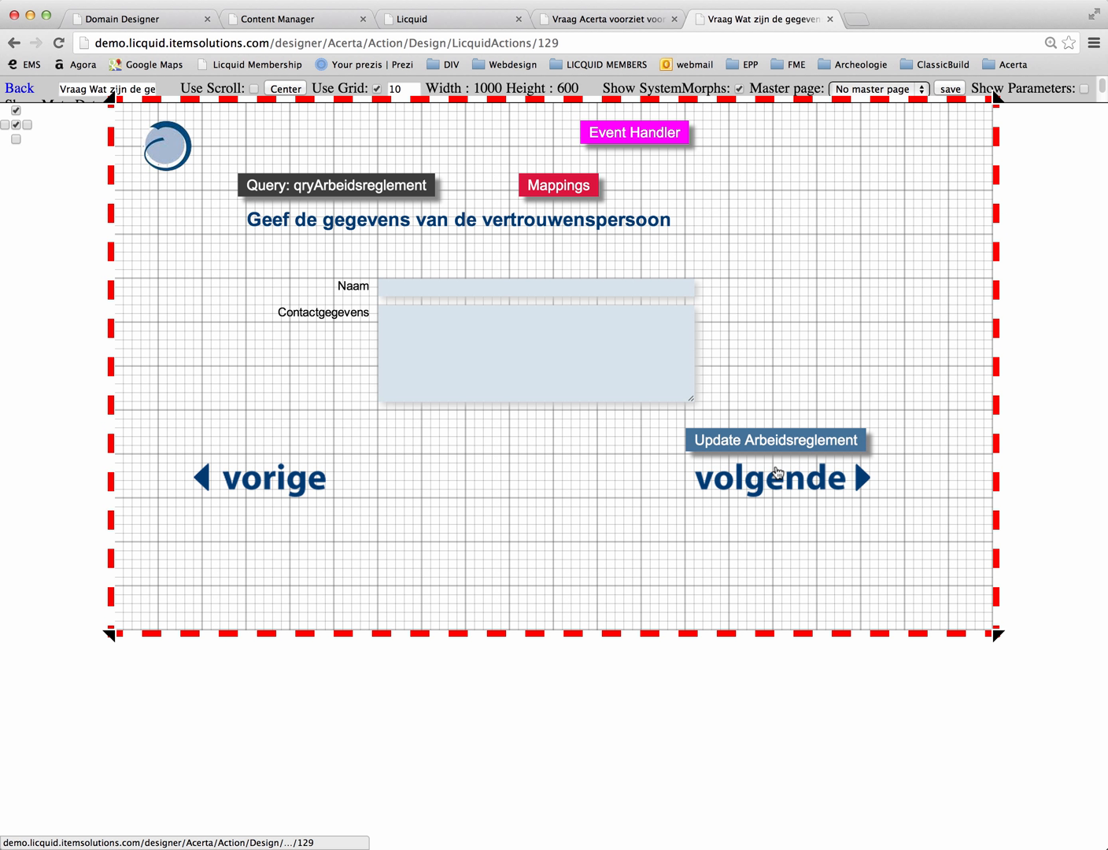
Step: Check which event is assigned to clicking the volgende image
left_click(758, 488)
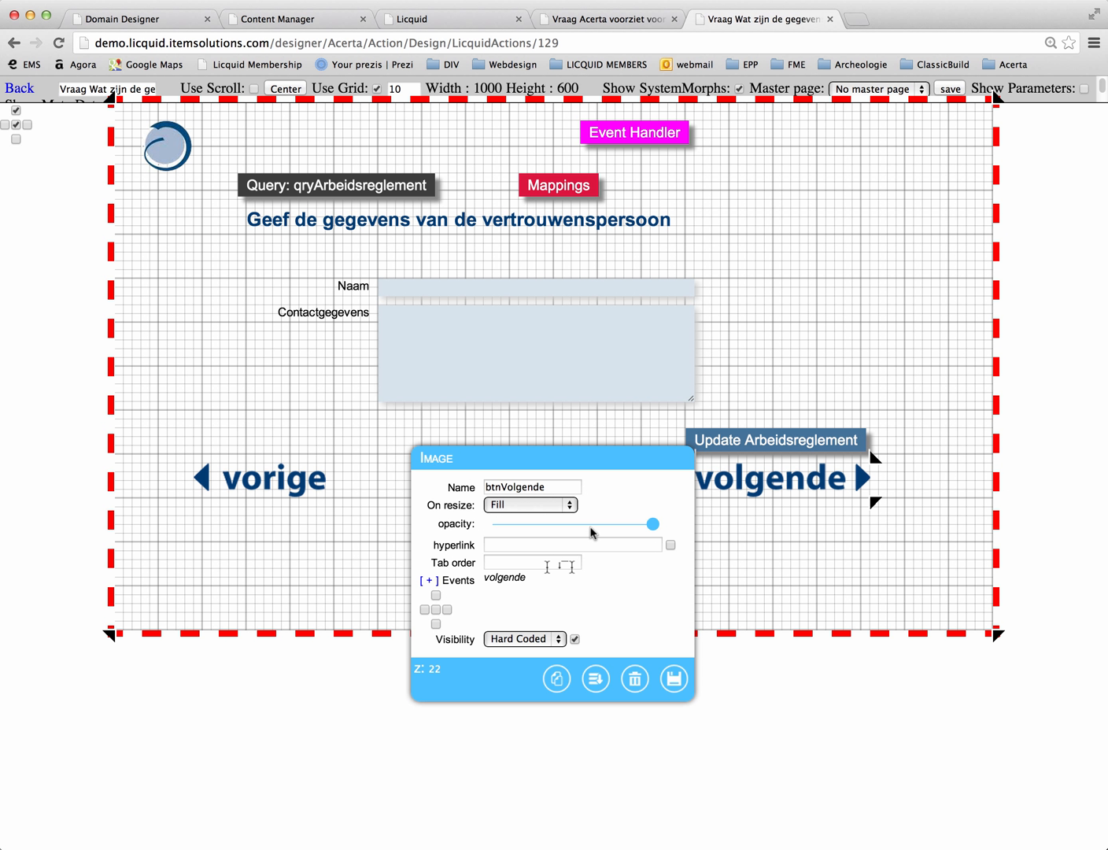
left_click(429, 581)
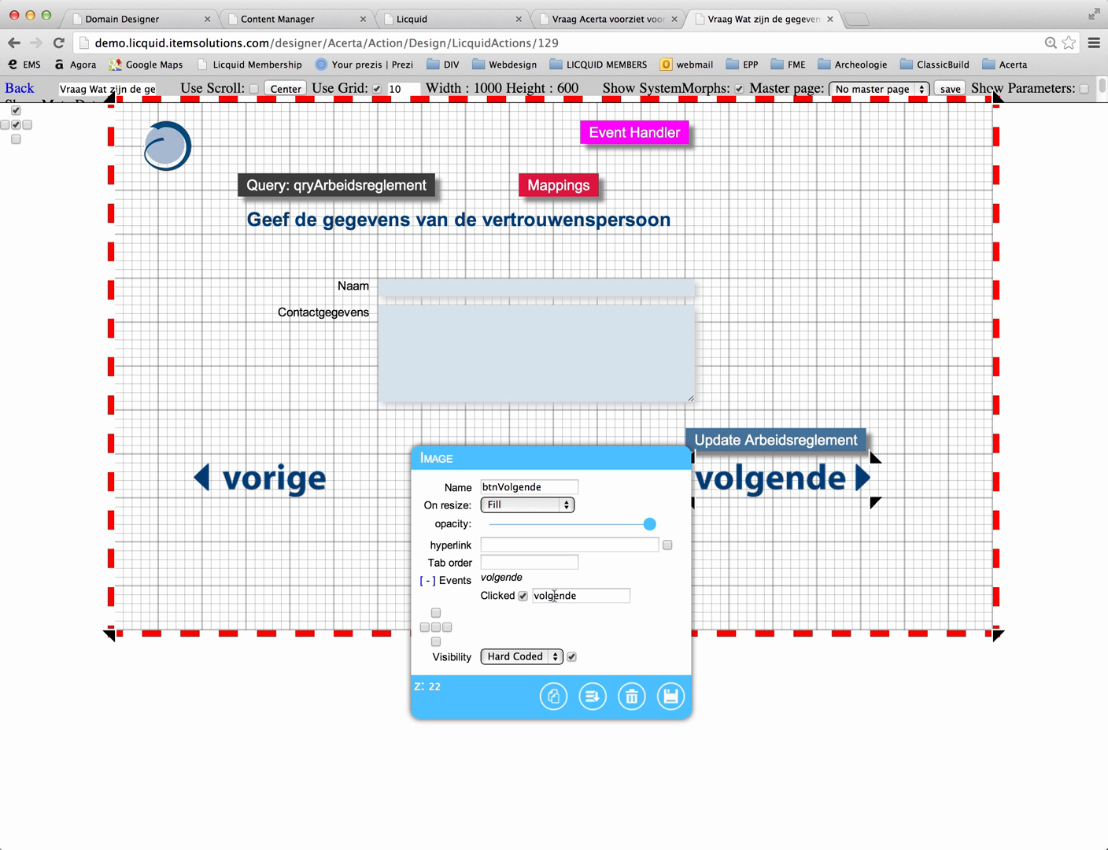
left_click(669, 699)
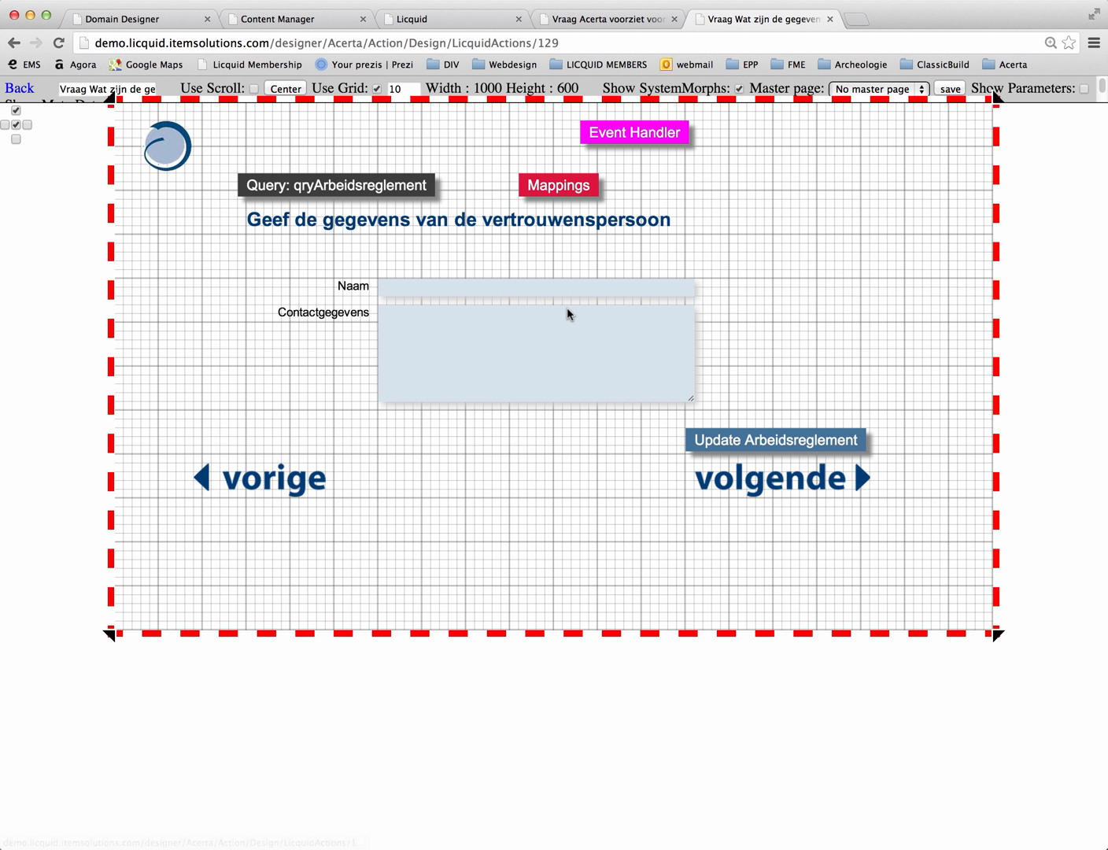
Step: Add a Jump To action to the volgende event that leads to the Main Menu action of Acerta
double_click(627, 140)
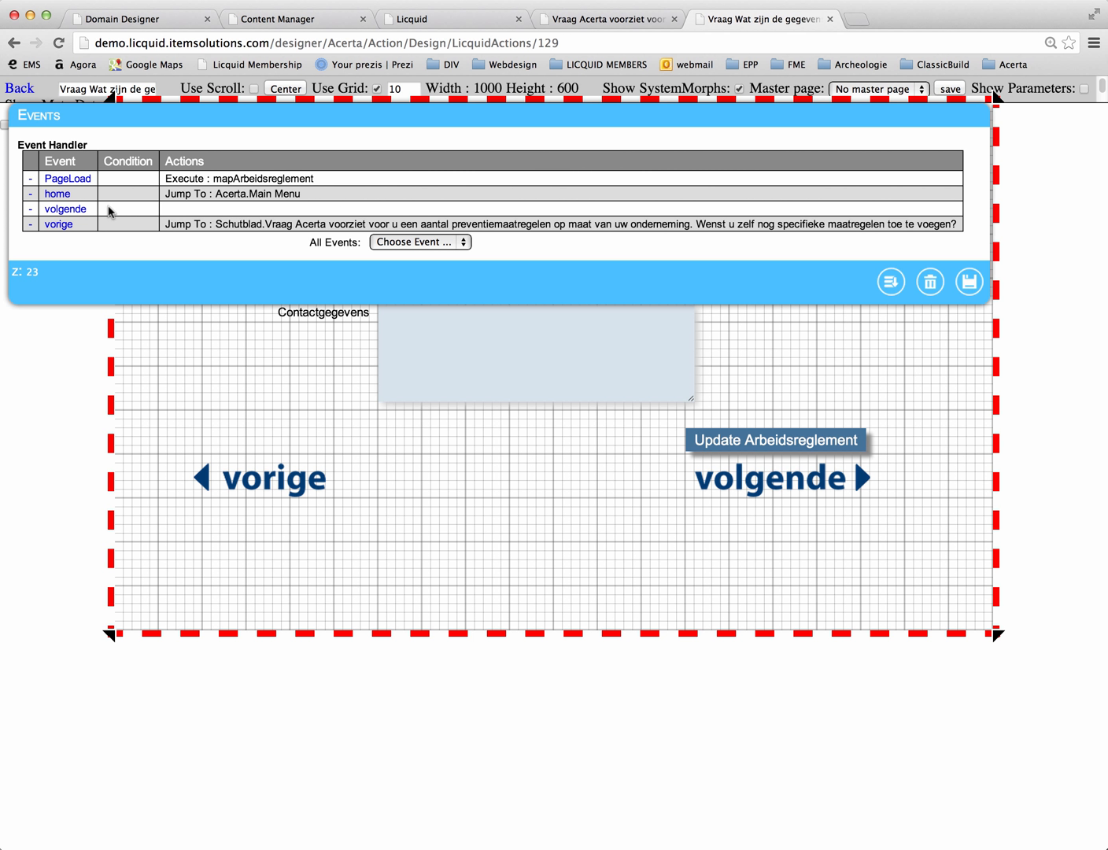
left_click(63, 211)
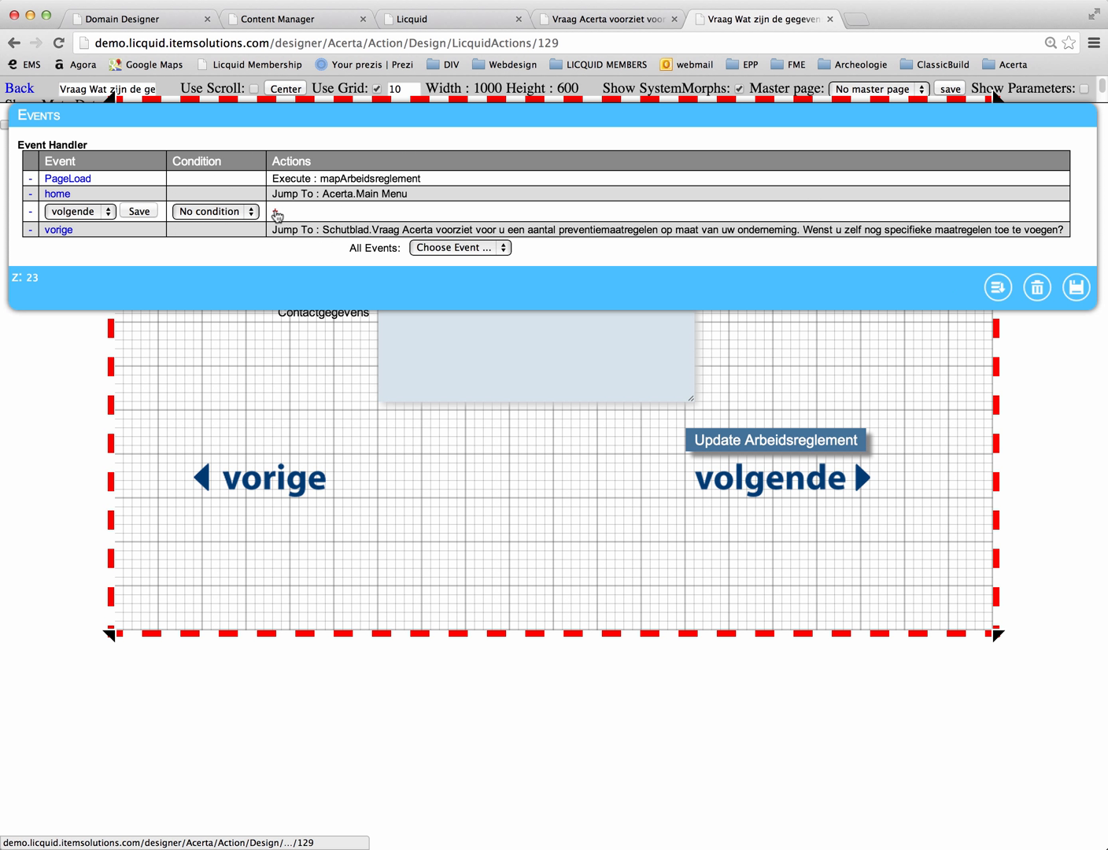
left_click(275, 212)
left_click(307, 211)
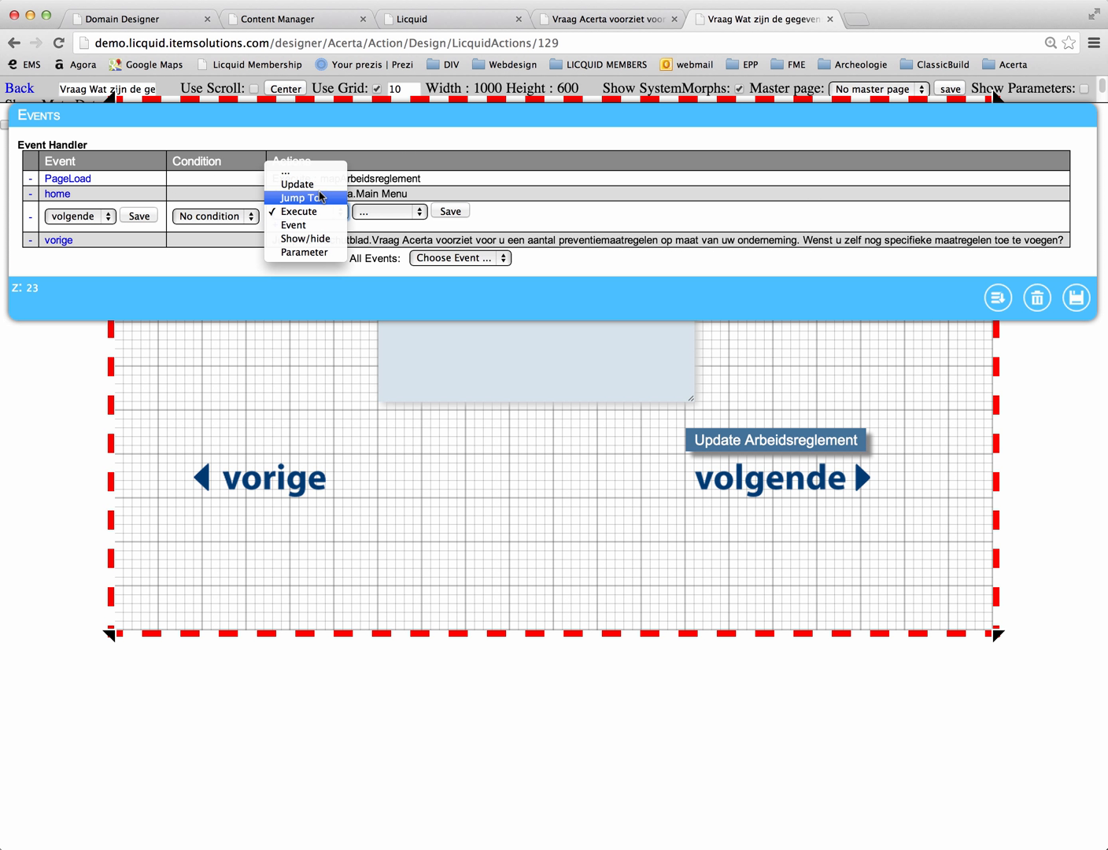
left_click(320, 197)
left_click(369, 212)
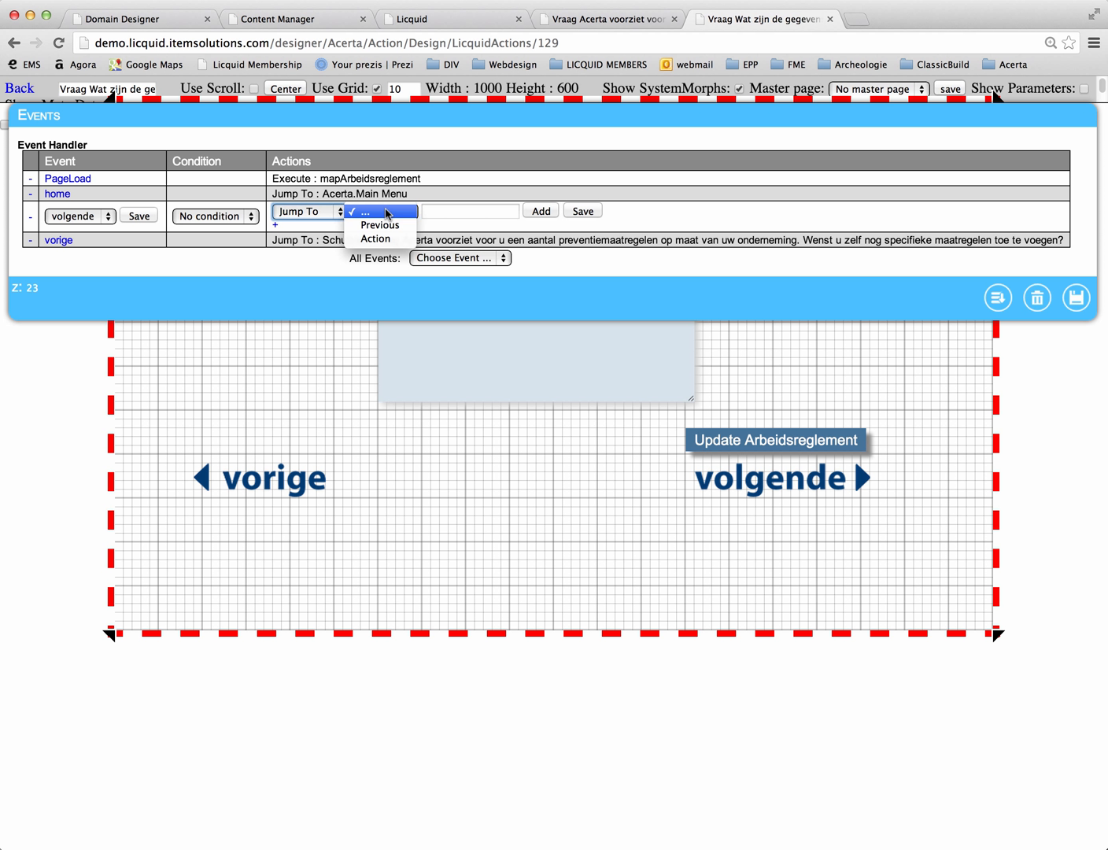
left_click(375, 239)
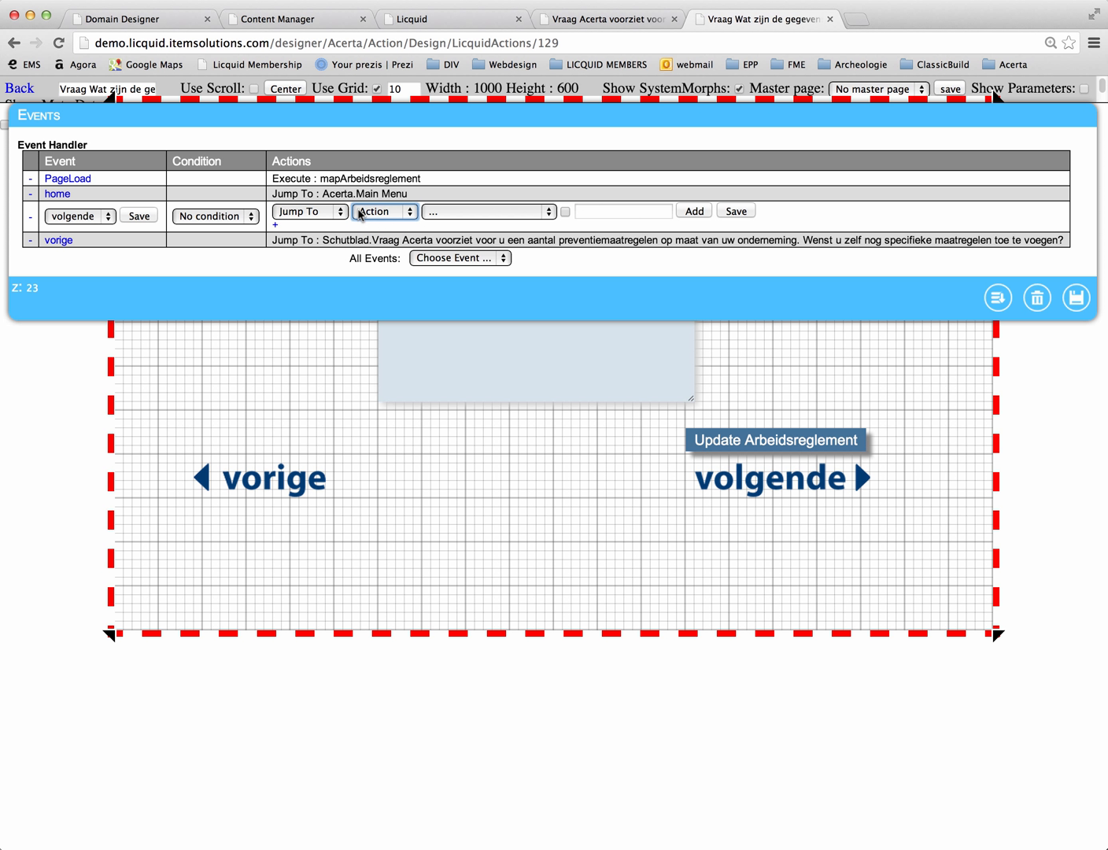
left_click(446, 217)
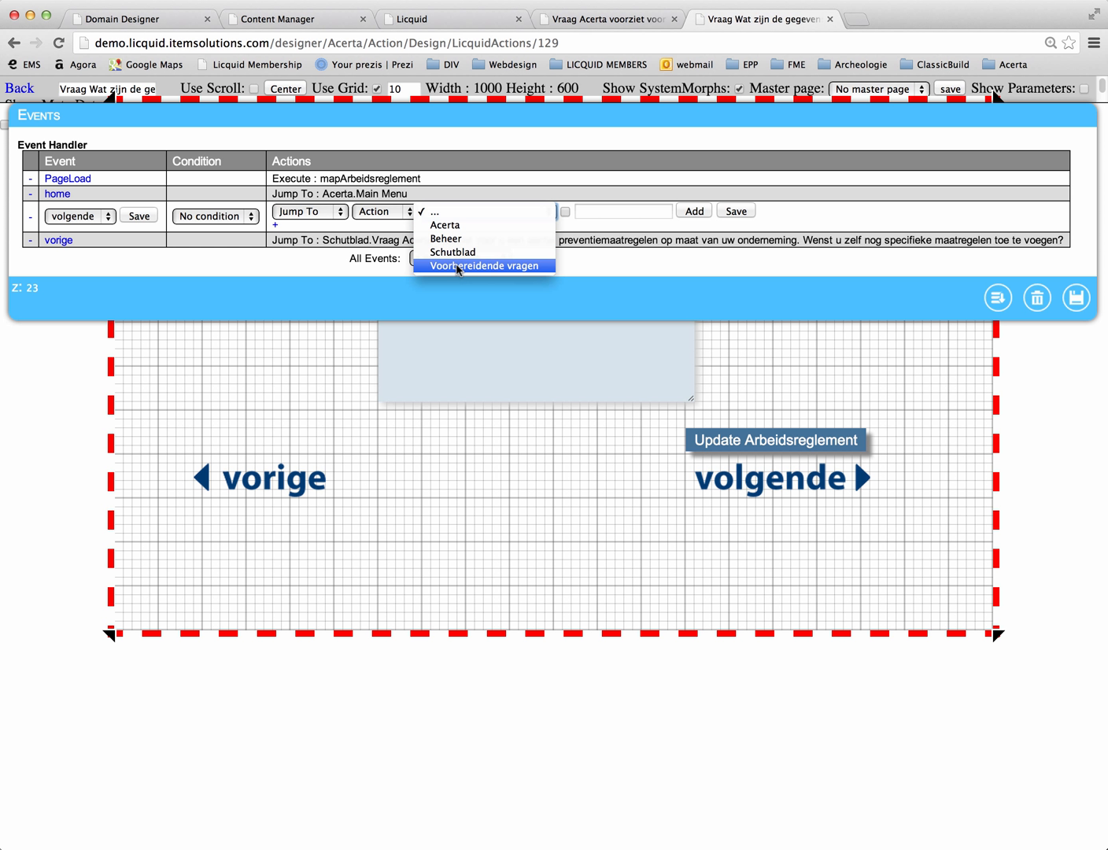
left_click(459, 226)
left_click(586, 213)
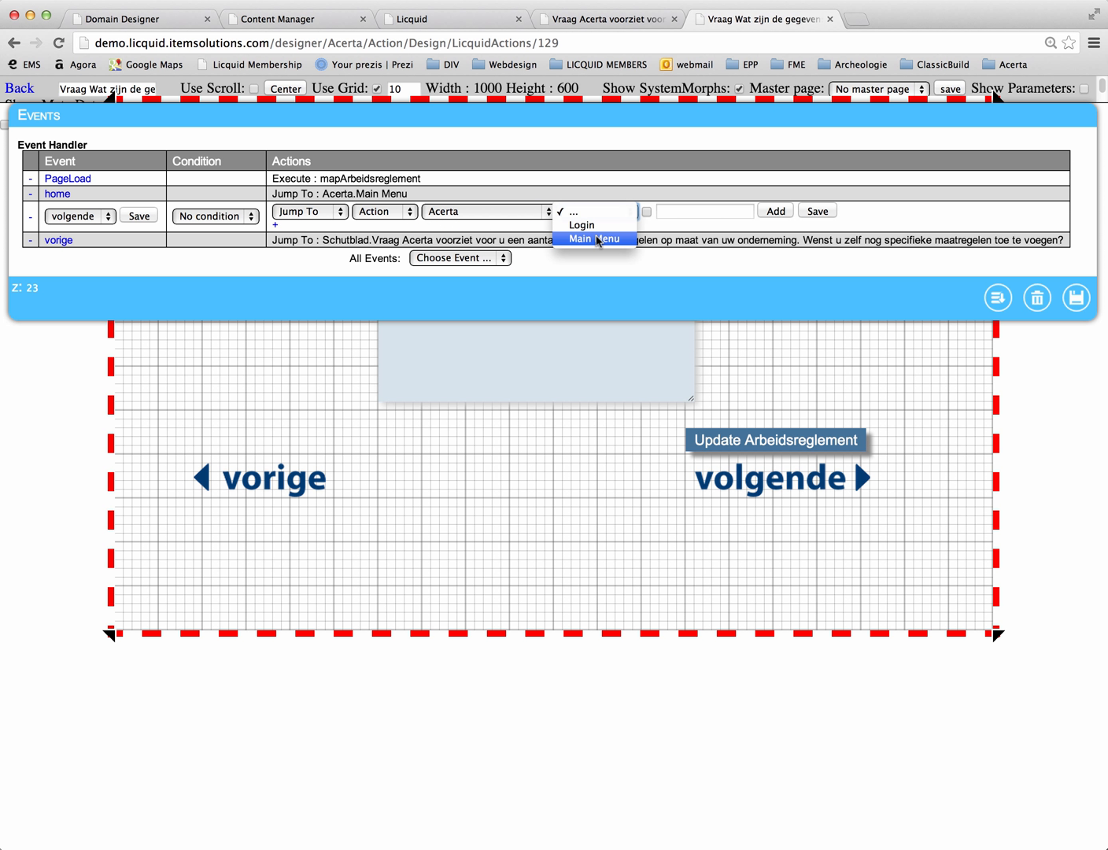
left_click(596, 239)
left_click(824, 212)
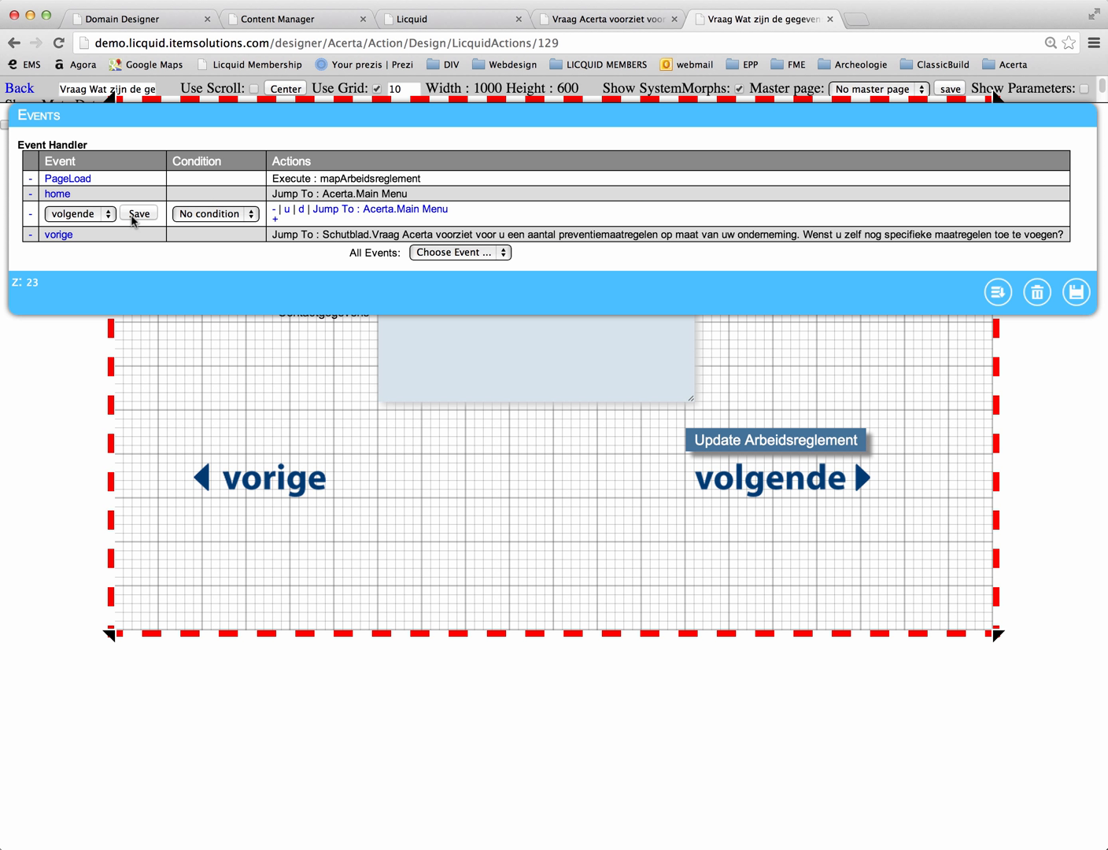
Step: Save the volgende event, then remove the PageLoad event from the page's event handler and save it
left_click(132, 216)
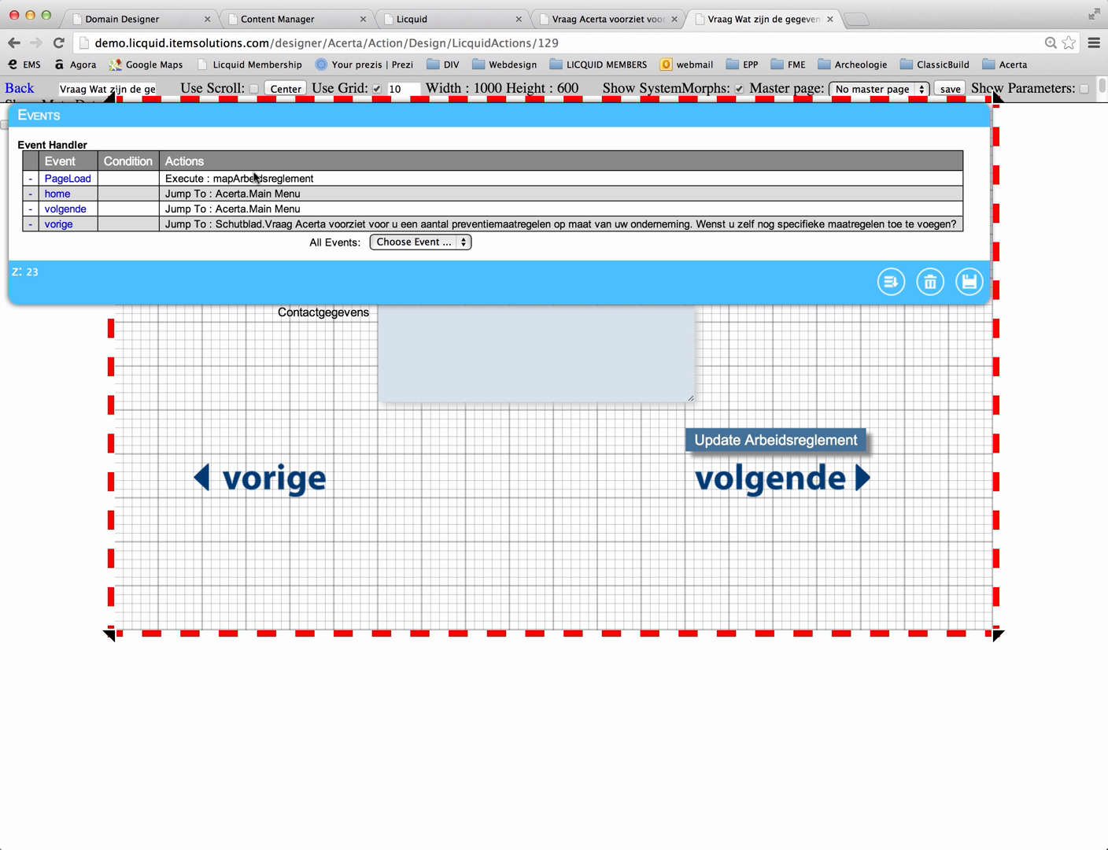
left_click_drag(245, 118, 298, 285)
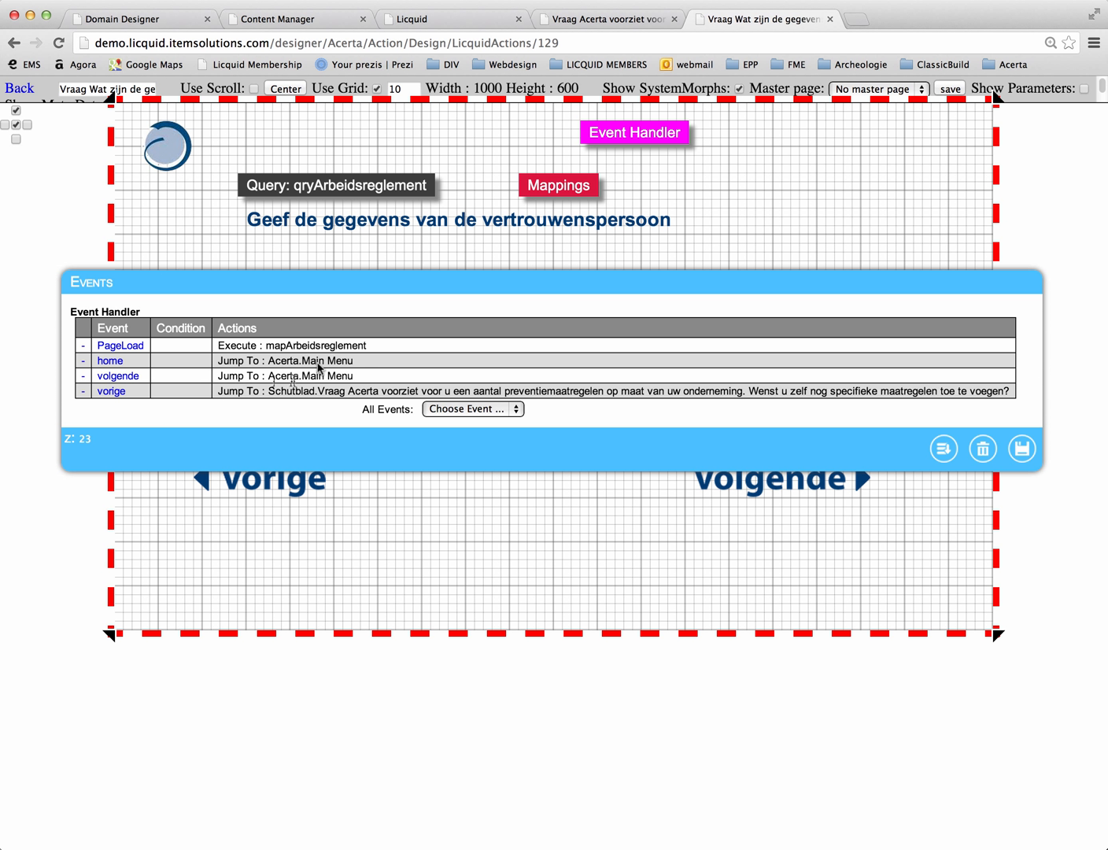
left_click(83, 351)
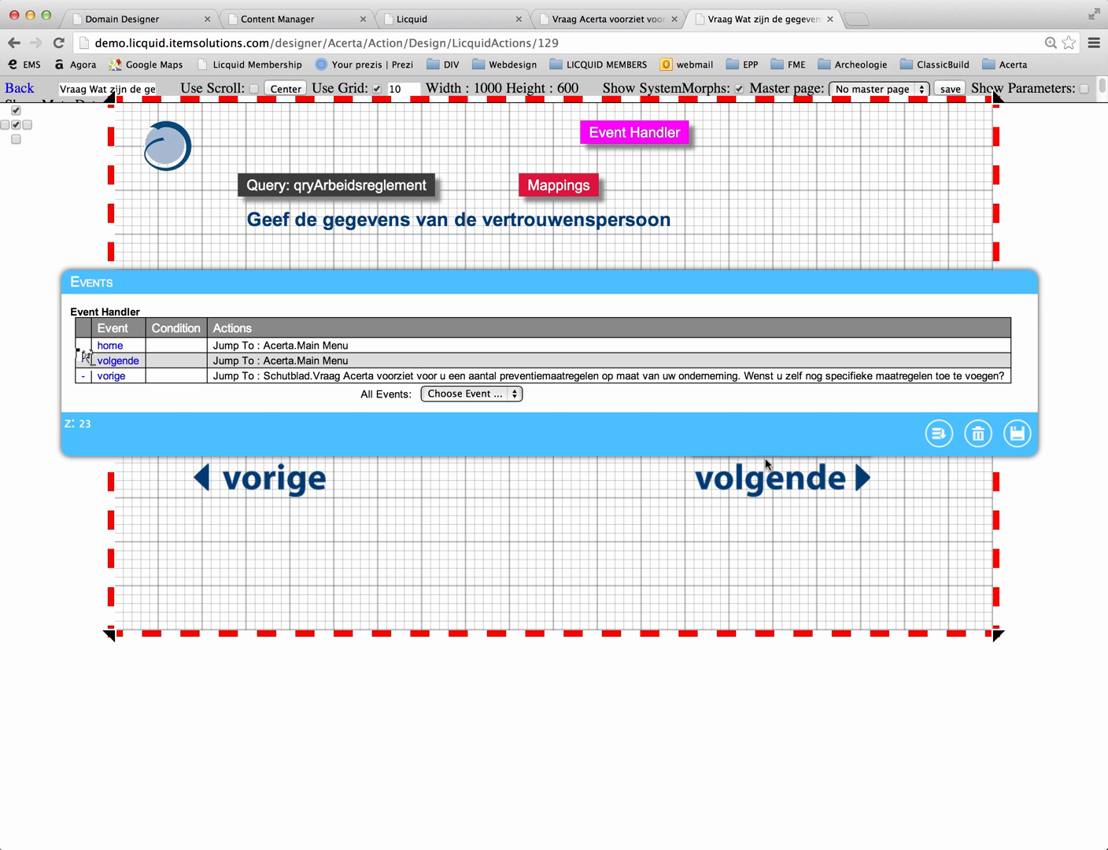
left_click(1025, 443)
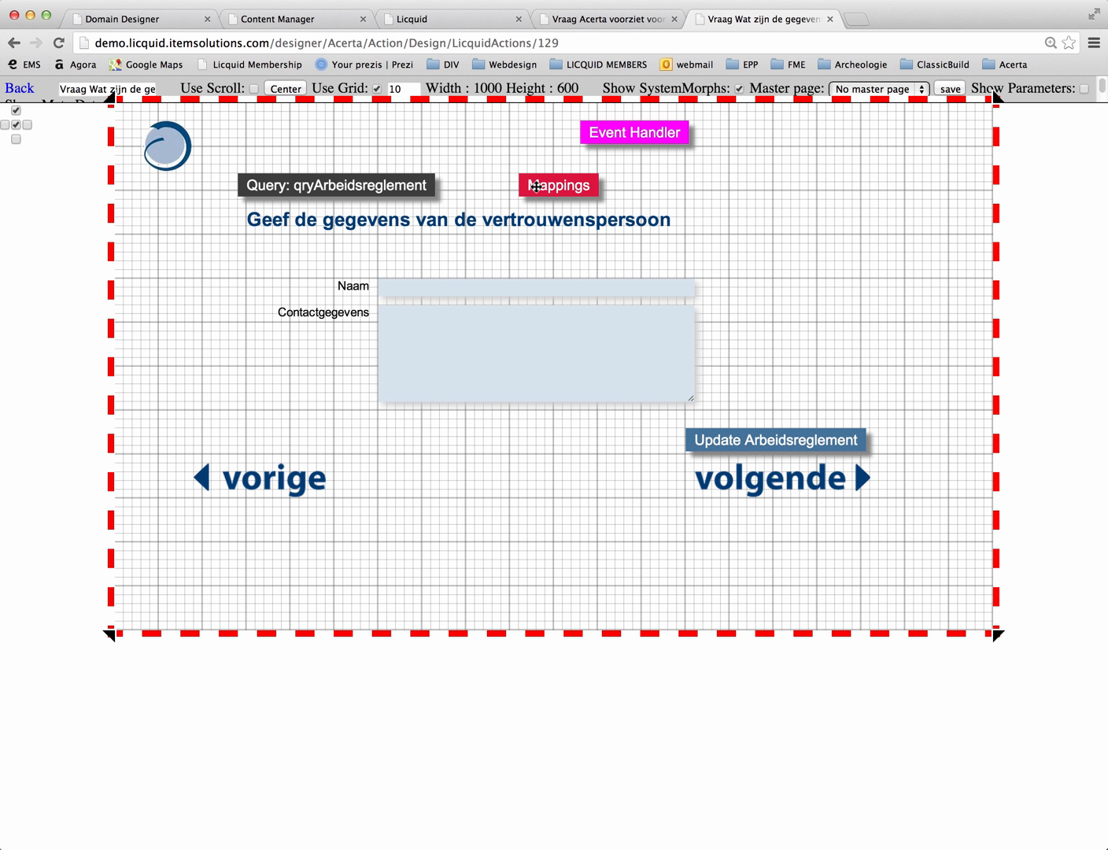
Step: Move the Mappings block closer to the query and check the settings of the query, the Naam and Contactgegevens fields and the mapper
left_click_drag(536, 185, 494, 189)
double_click(493, 193)
left_click_drag(398, 176, 419, 401)
double_click(363, 188)
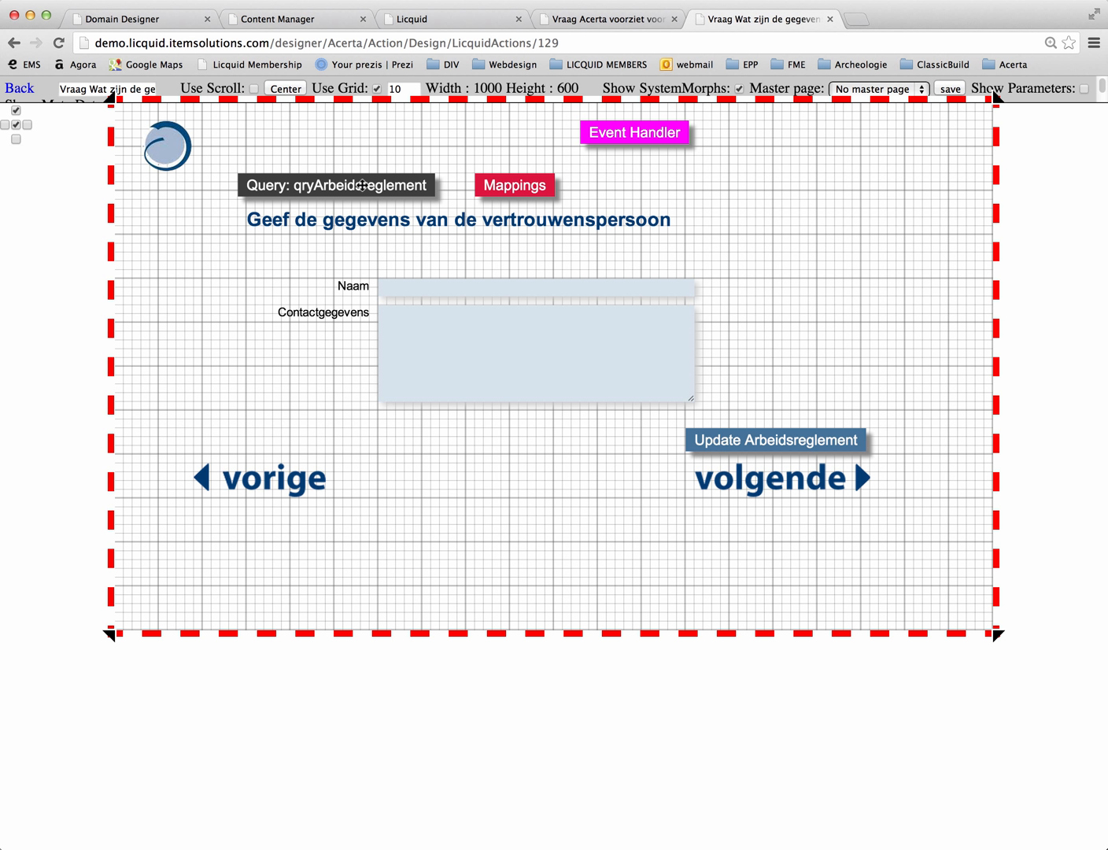
left_click(220, 281)
double_click(485, 291)
double_click(464, 334)
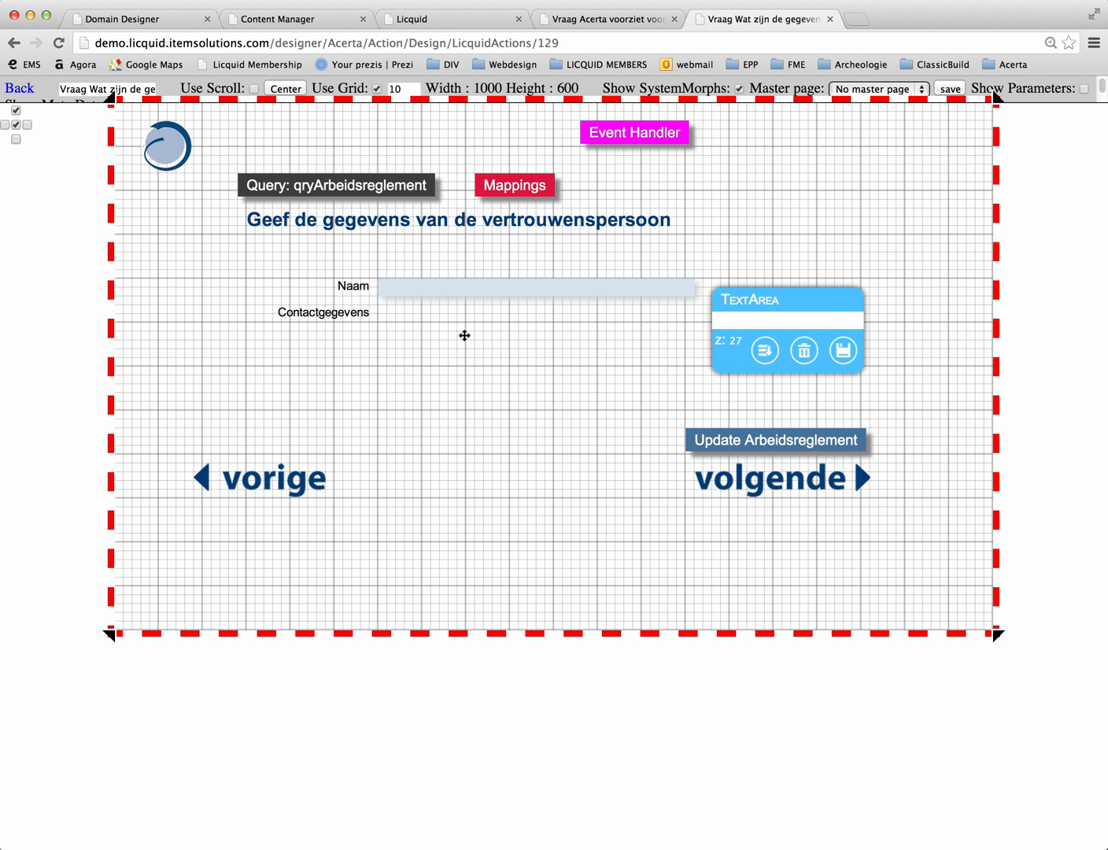
double_click(510, 189)
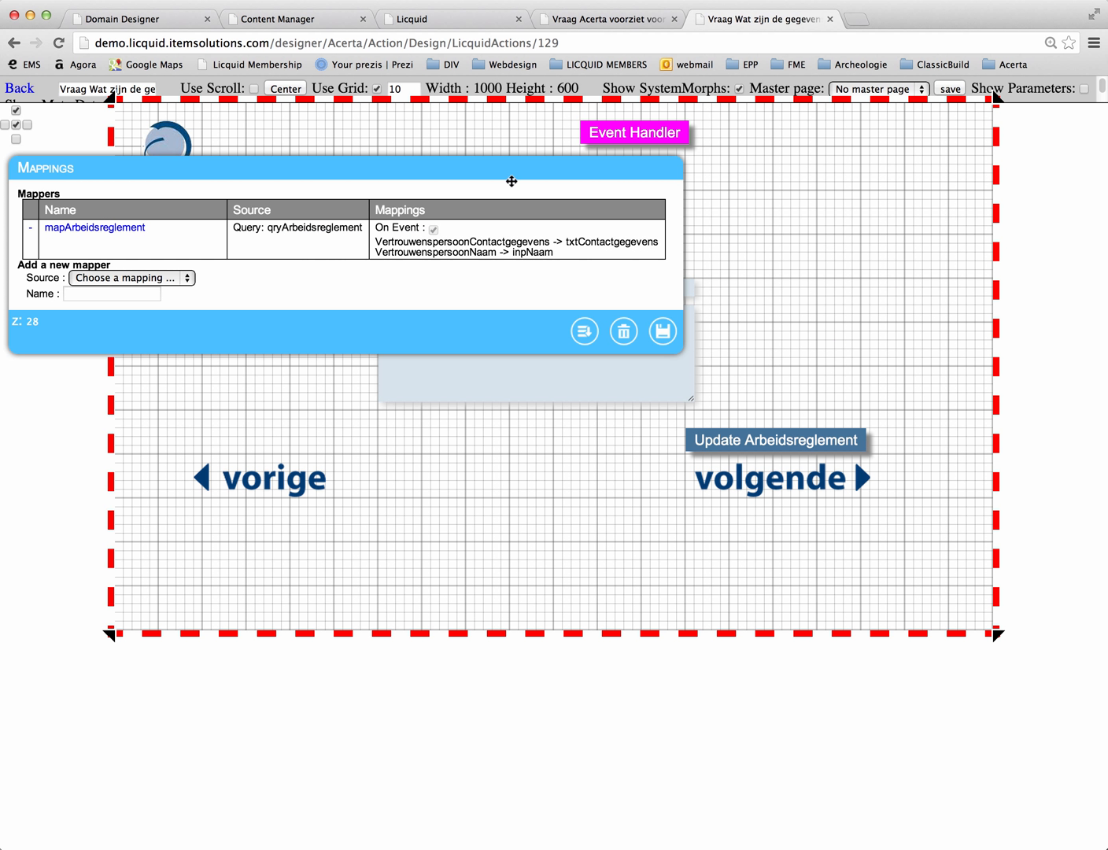
Step: Add a PageLoad event that executes the mapArbeidsreglement mapping and save the event handler
double_click(637, 131)
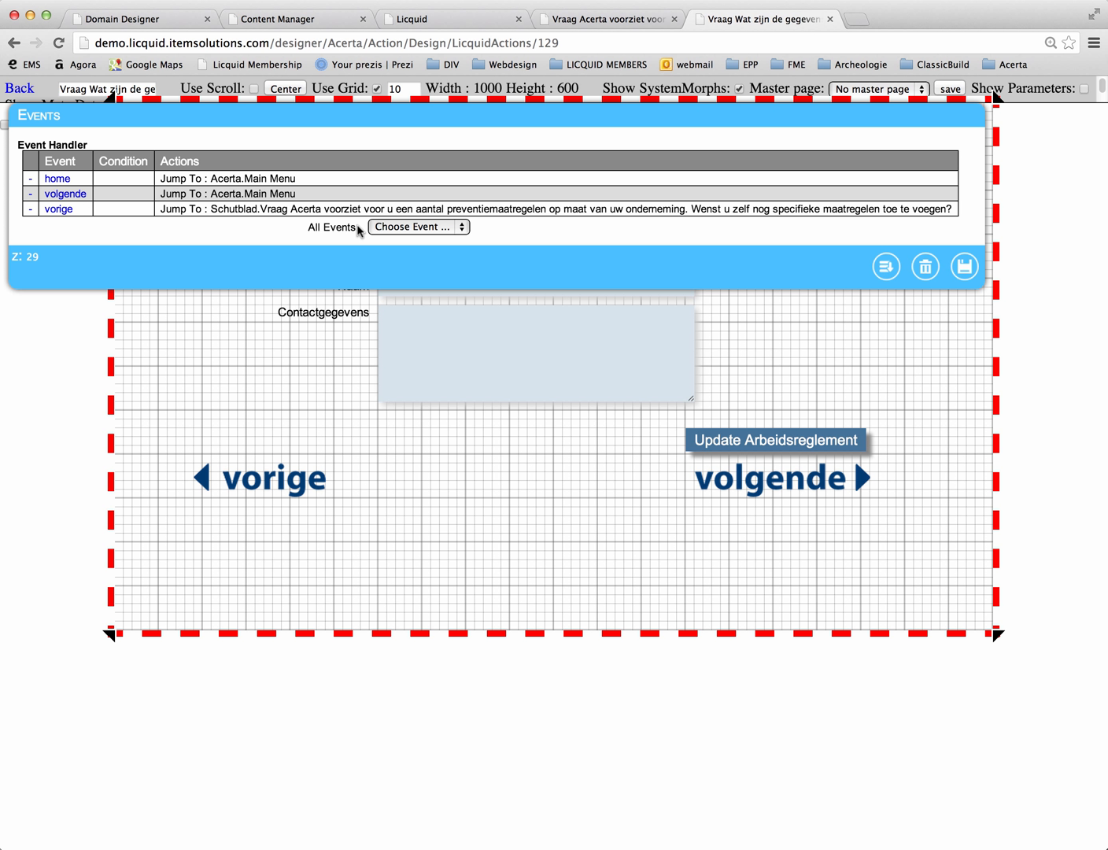
left_click(438, 229)
left_click(430, 242)
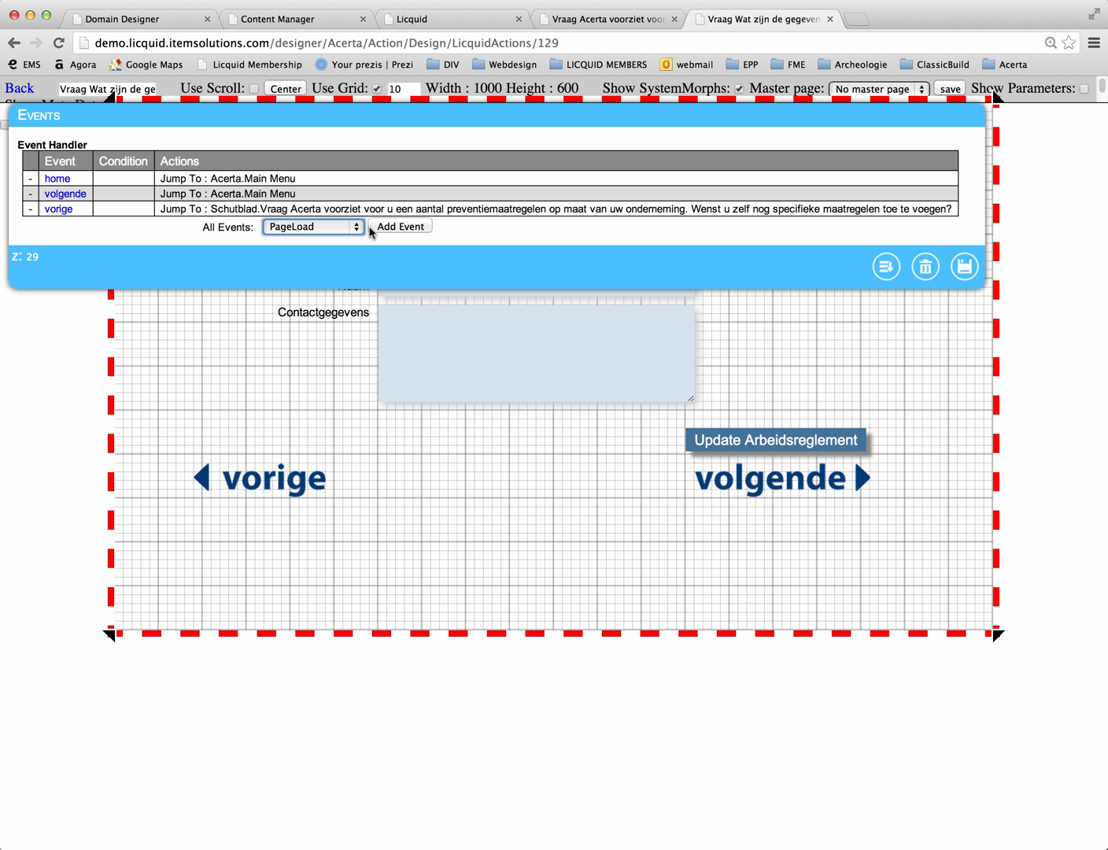
left_click(400, 228)
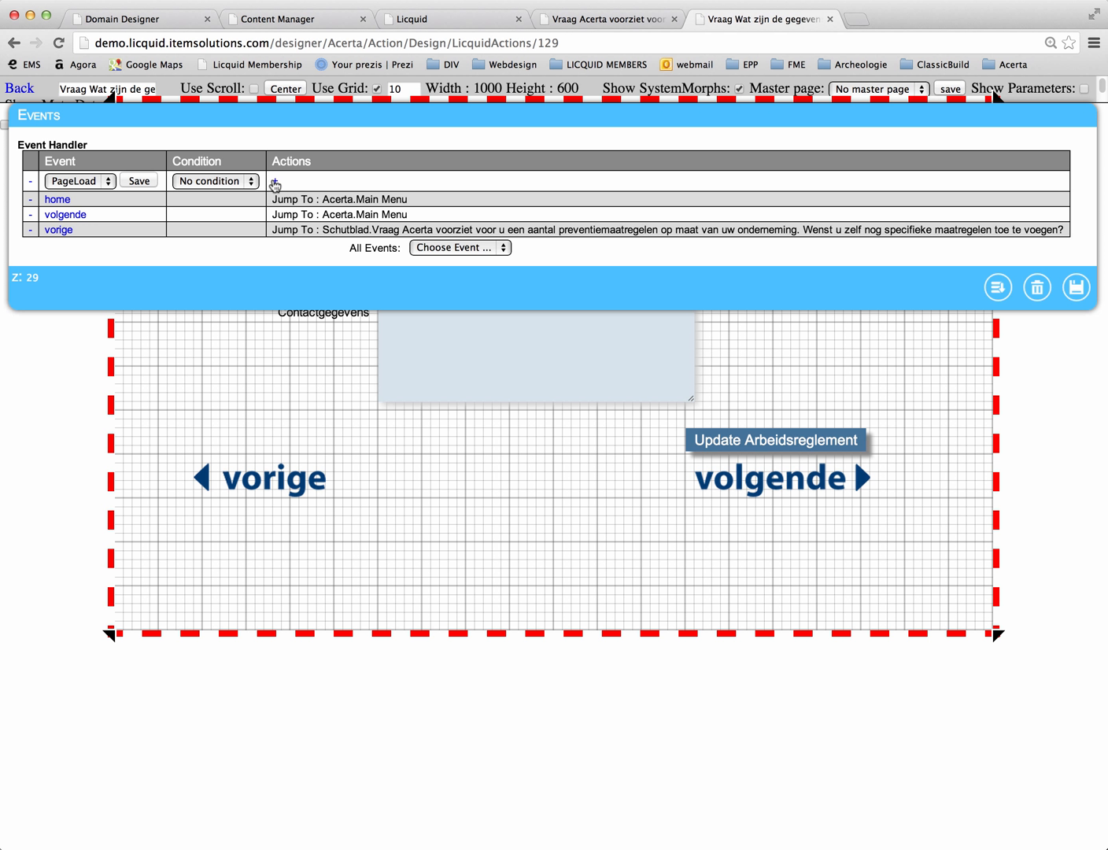
left_click(275, 184)
left_click(360, 181)
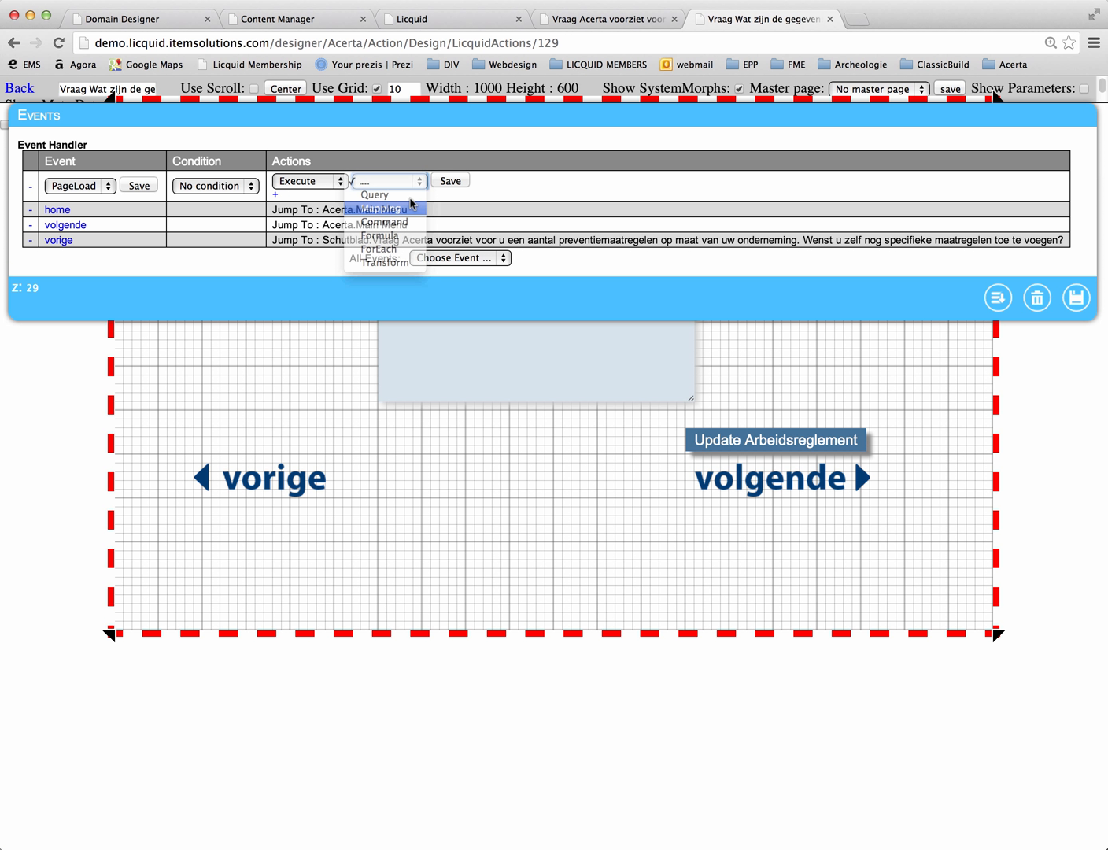
left_click(410, 208)
left_click(492, 181)
left_click(495, 194)
left_click(596, 186)
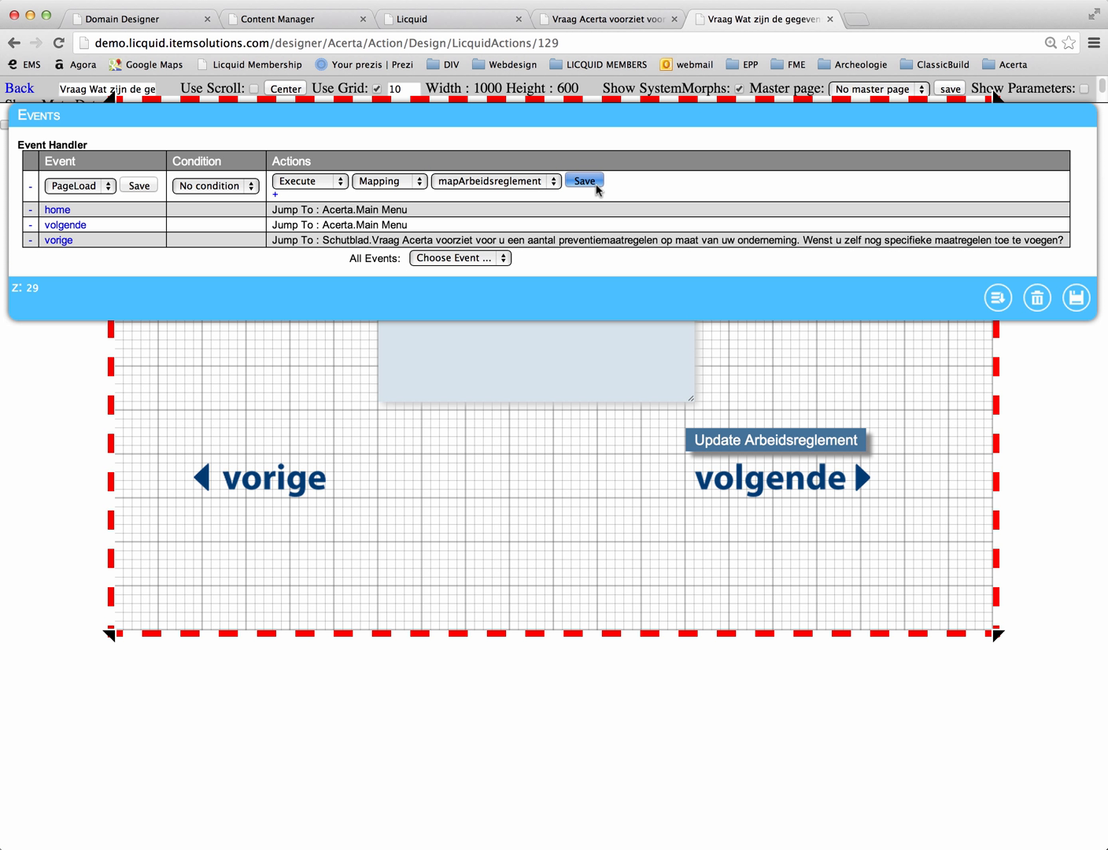
left_click(139, 184)
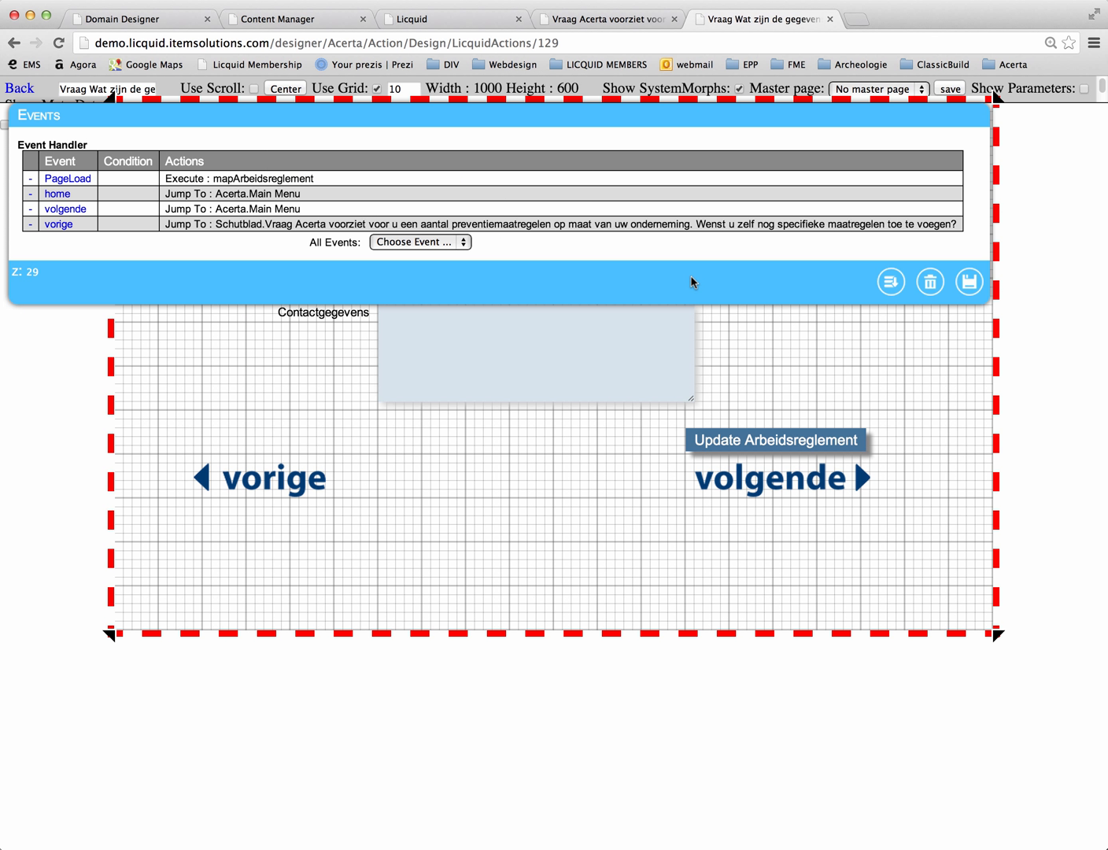
left_click(970, 283)
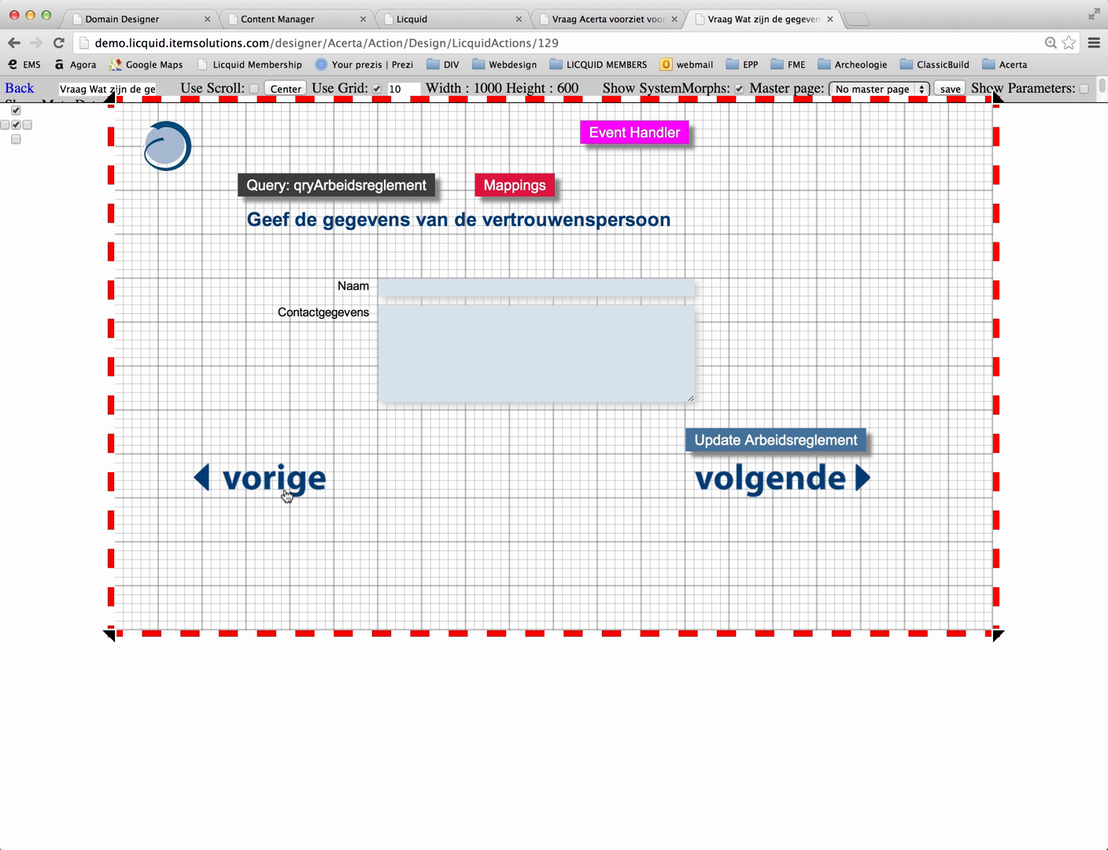
Step: Set the vorige event to jump to "Vraag Wat zijn de gegevens van de preventieadviseur?" in Schutblad and save the event handler
left_click(645, 137)
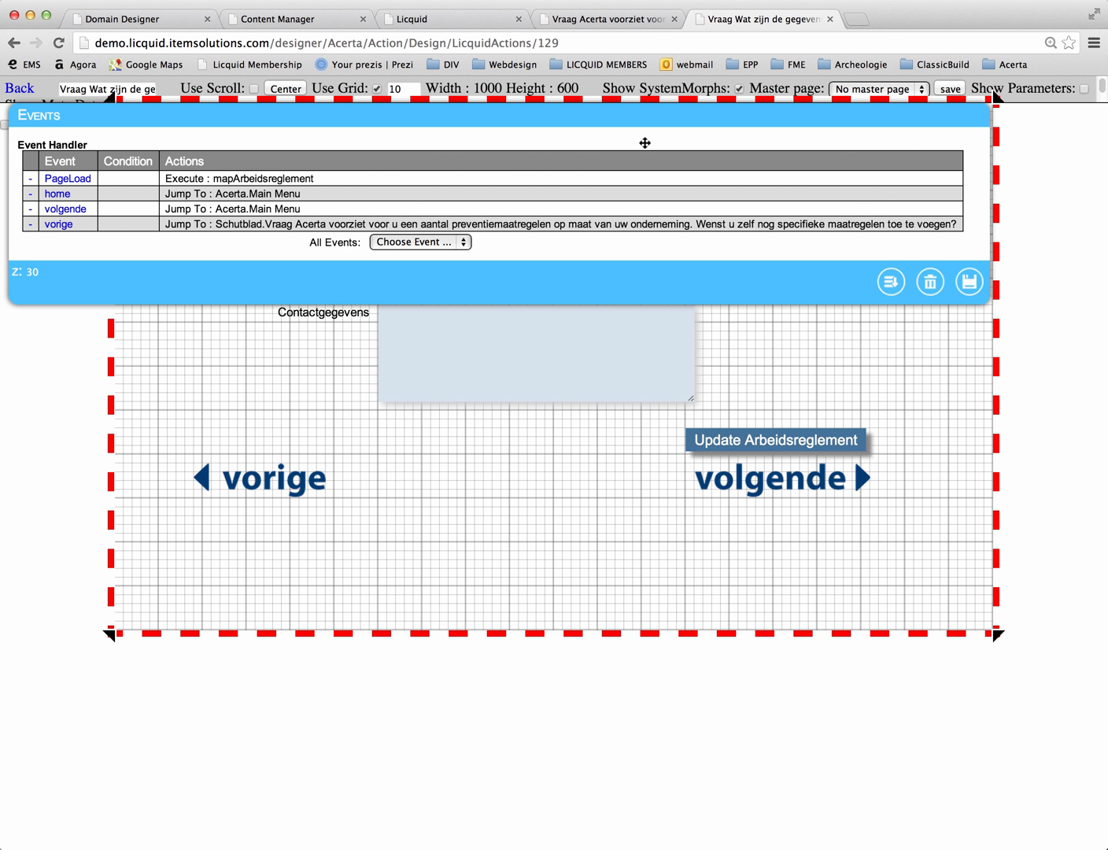
left_click(59, 224)
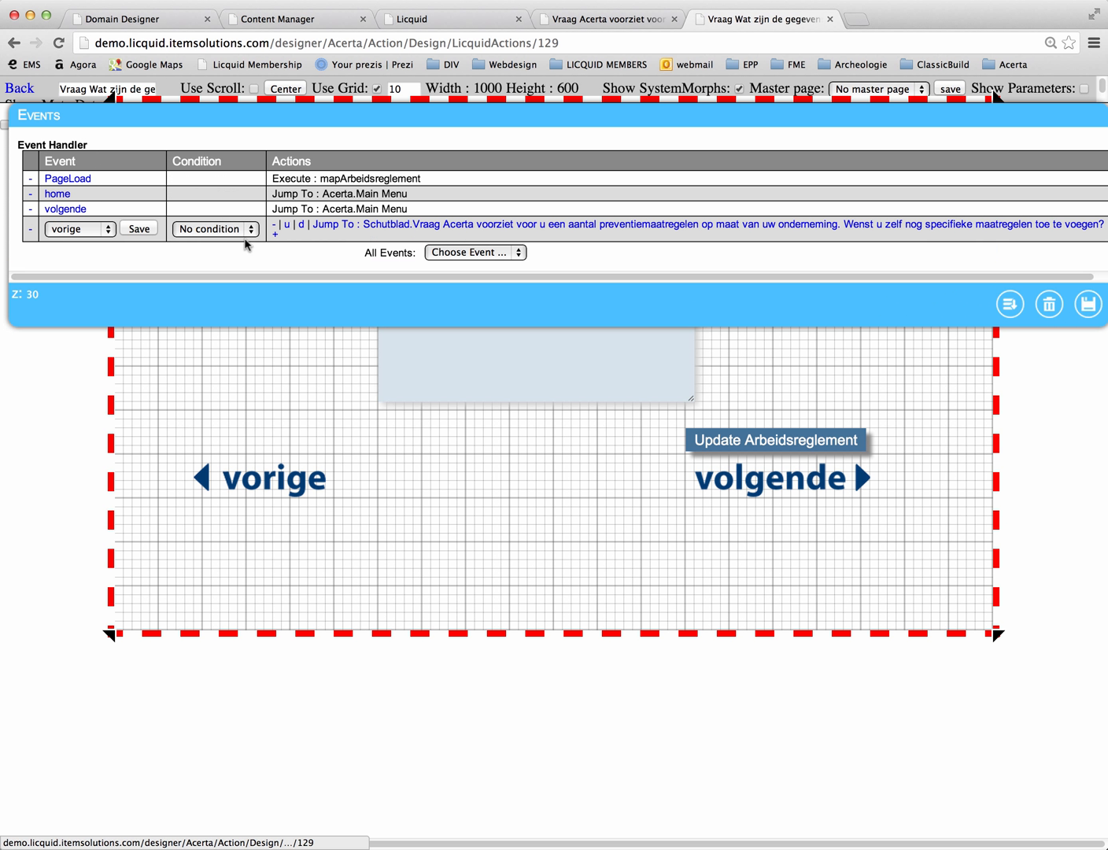
left_click(476, 230)
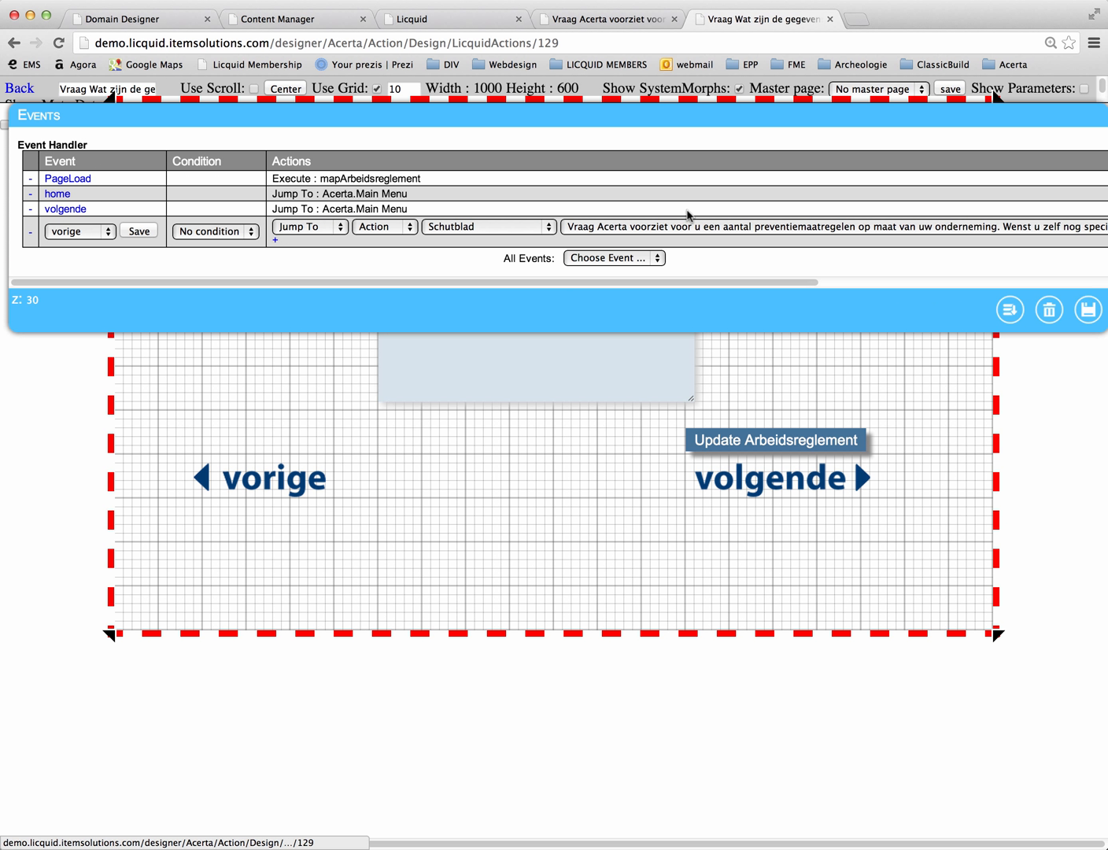
left_click(838, 228)
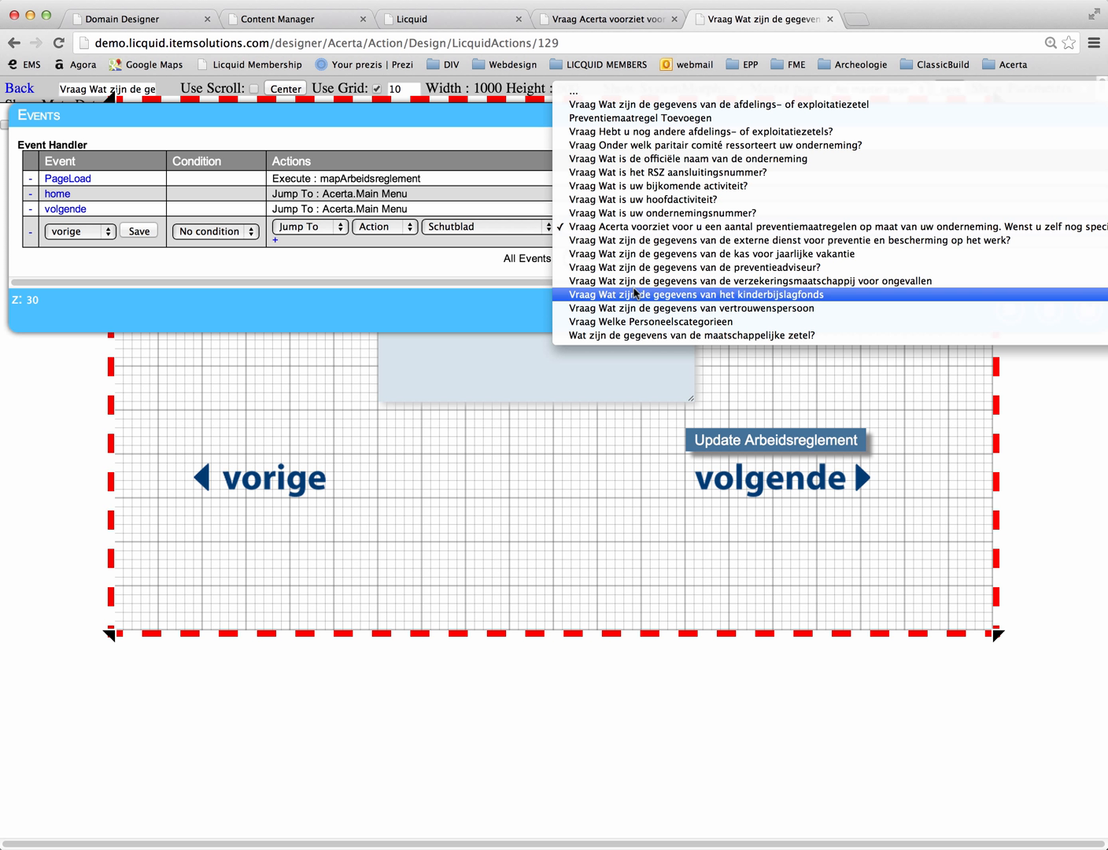
left_click(687, 267)
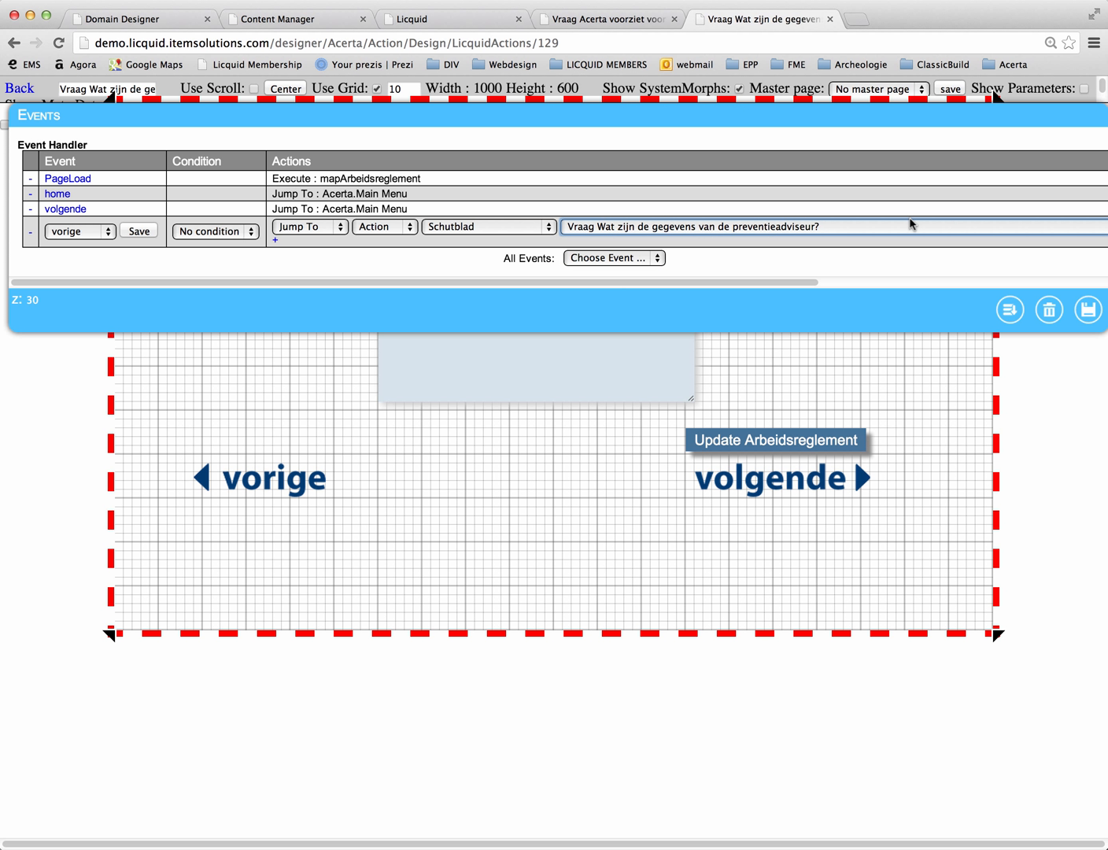
scroll(944, 228, "right", 5)
left_click(1089, 226)
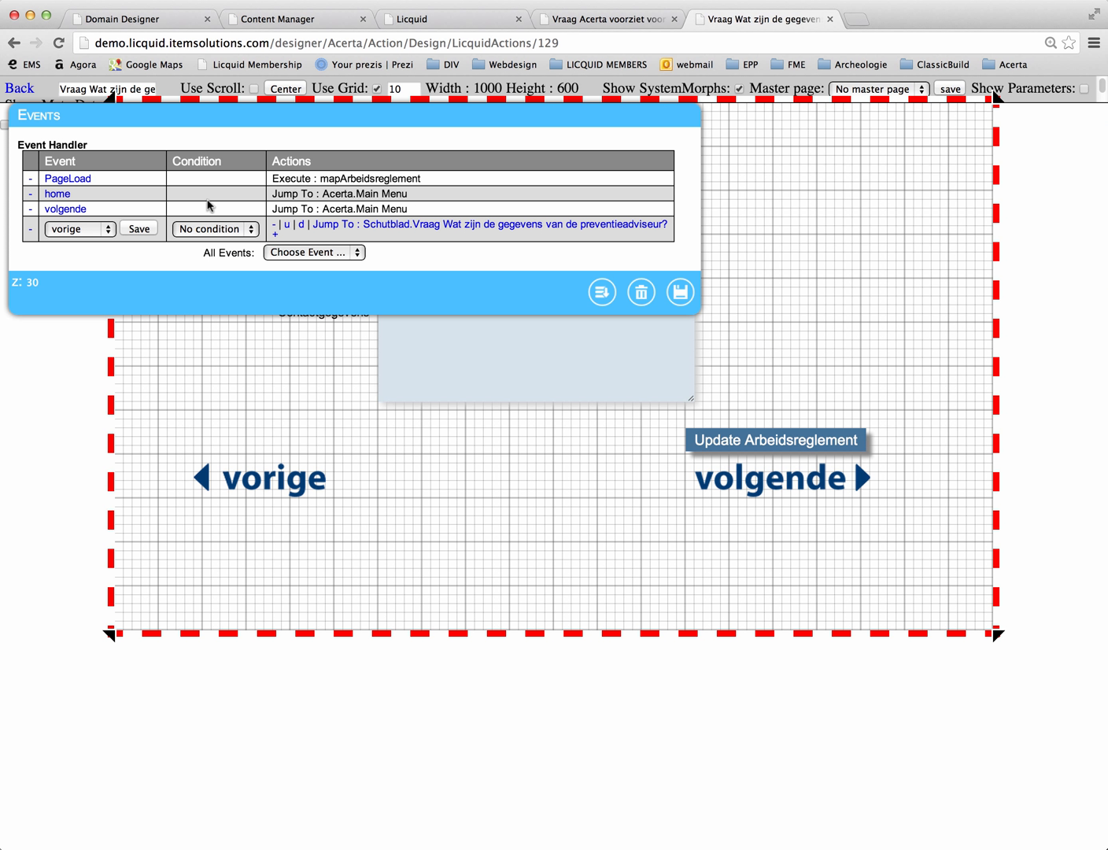
left_click(137, 229)
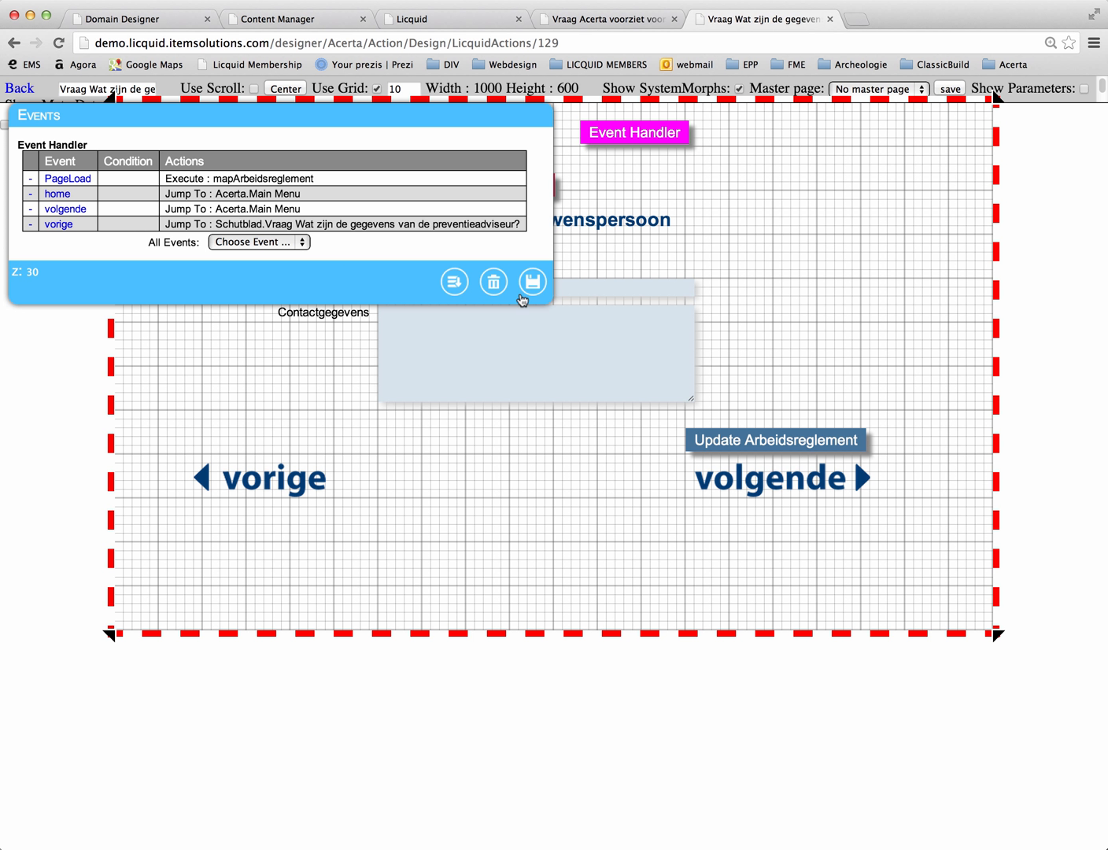
left_click(535, 283)
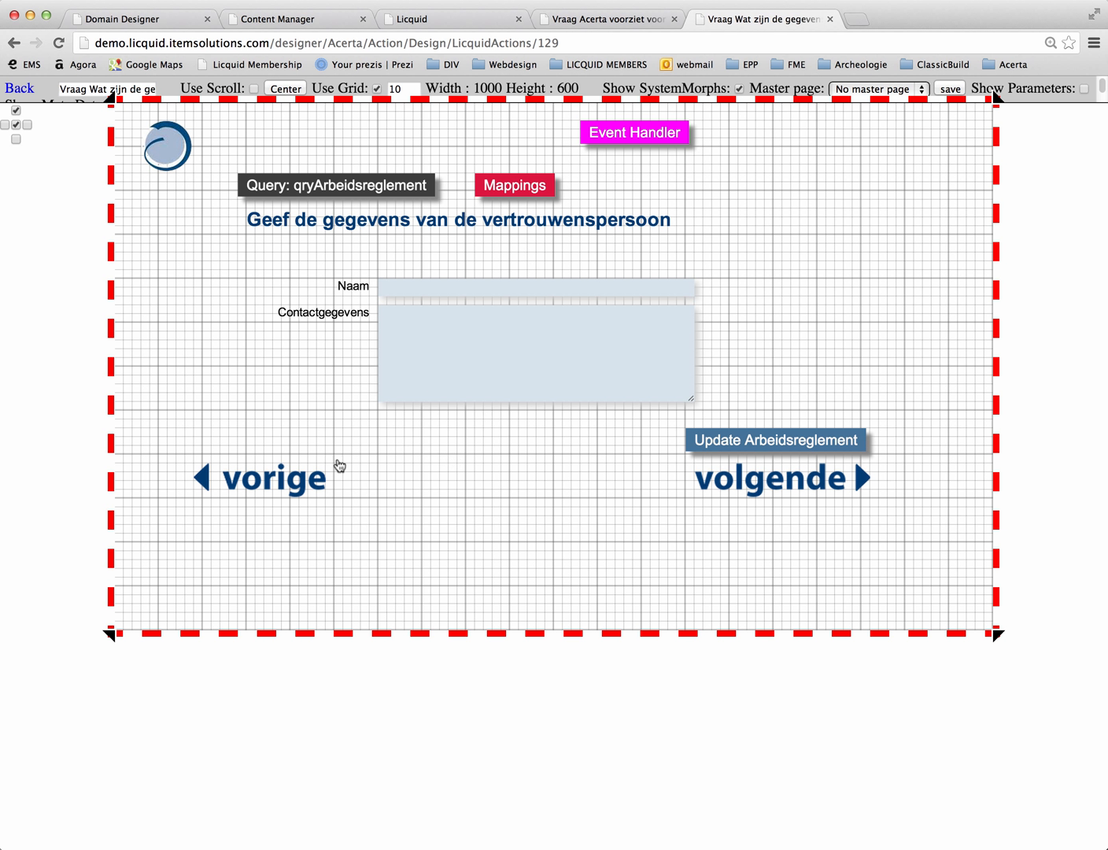
Step: Follow the vorige links back through the preventieadviseur page to the preventiemaatregelen page, and return to the Schutblad process overview
left_click(300, 487)
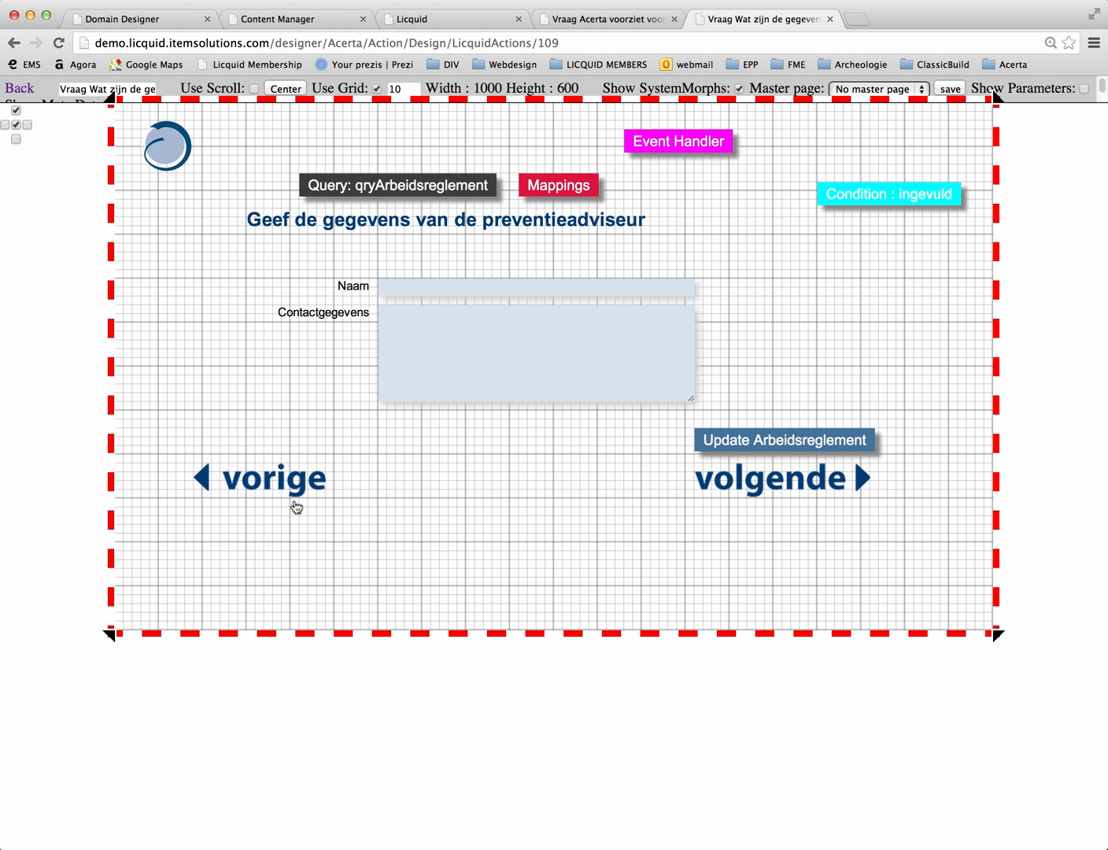
left_click(258, 475)
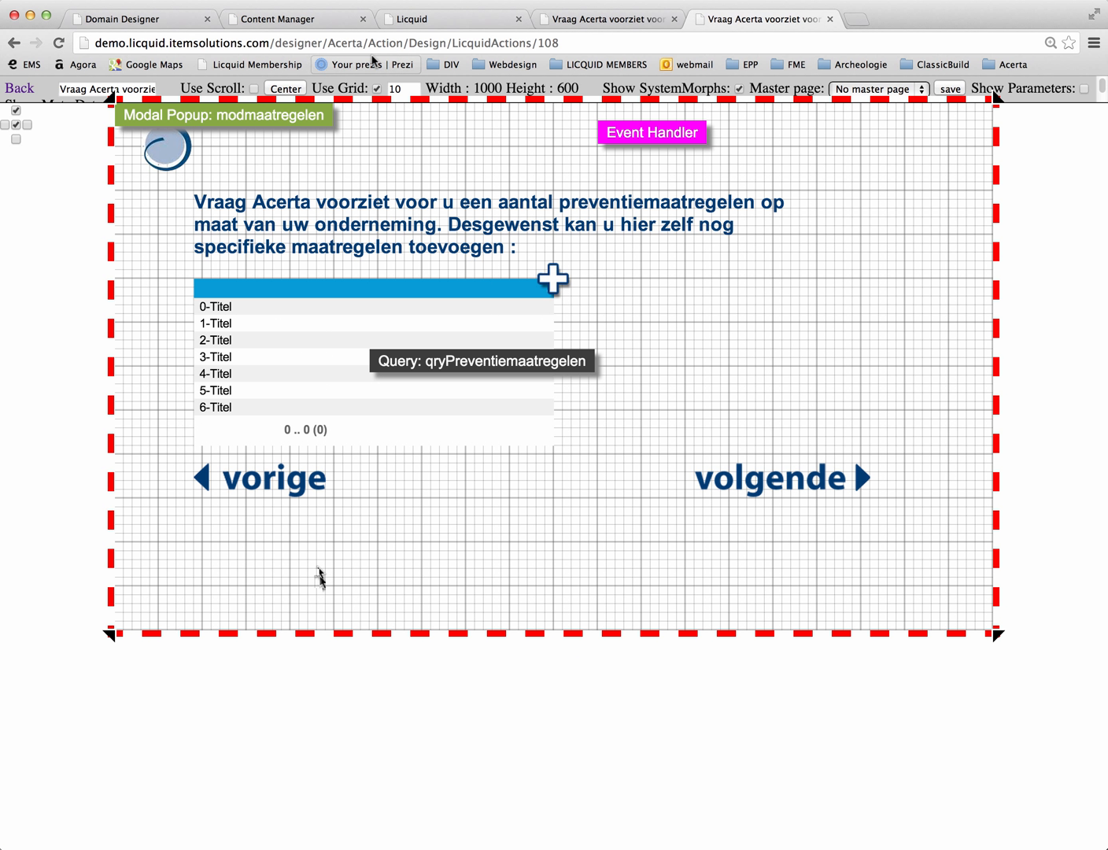
left_click(21, 87)
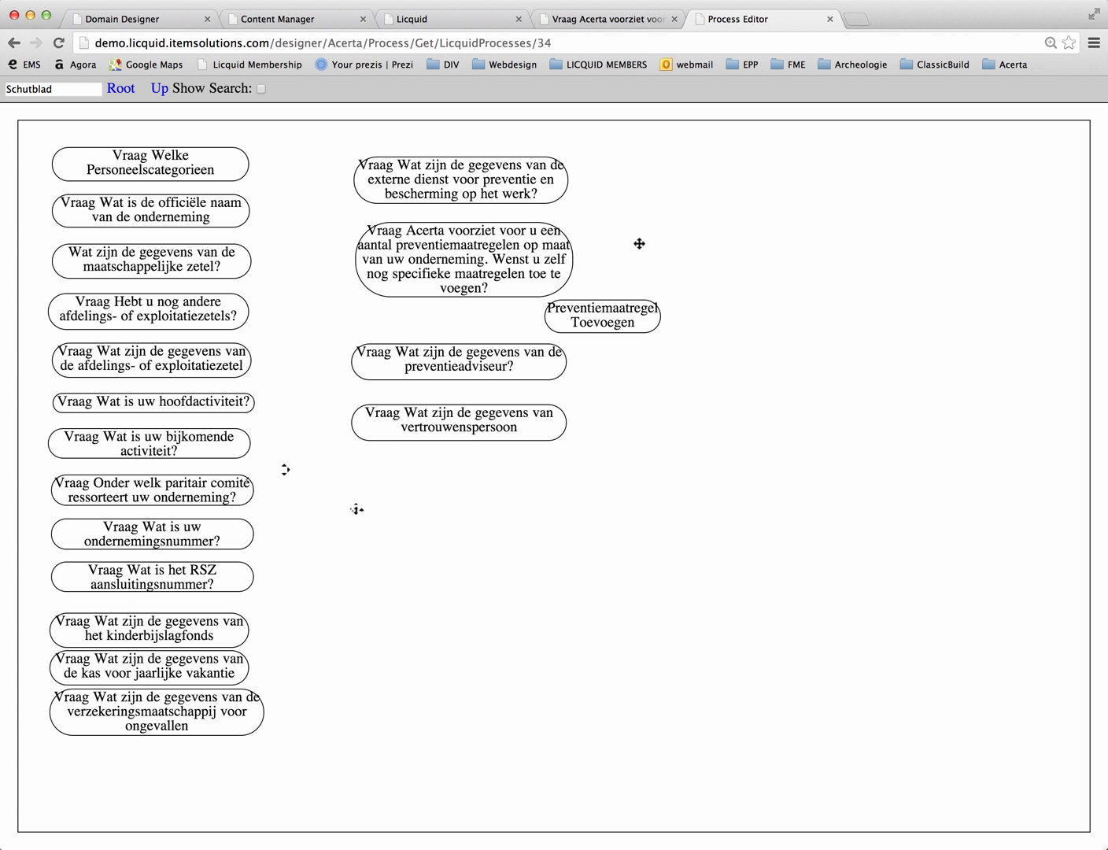
Step: Go to the Acerta root process, look into the Voorbereidende vragen process and return to the level above
left_click(121, 88)
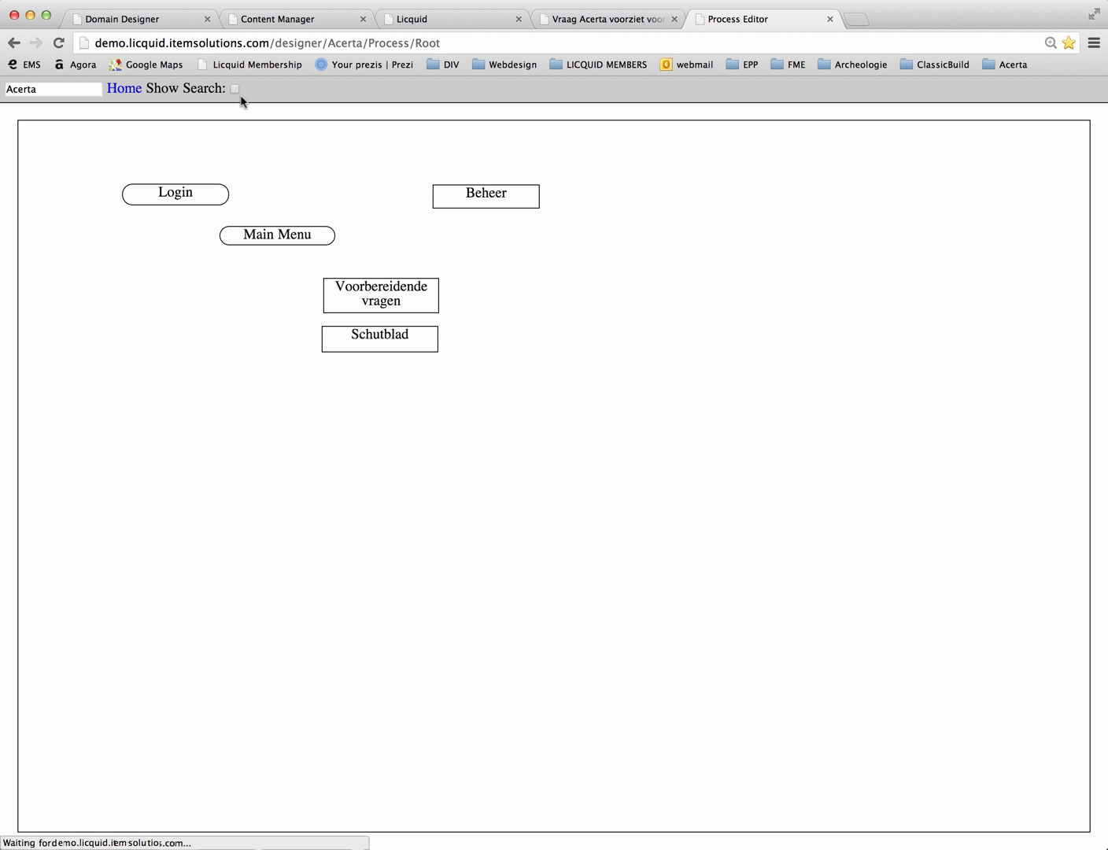
double_click(395, 295)
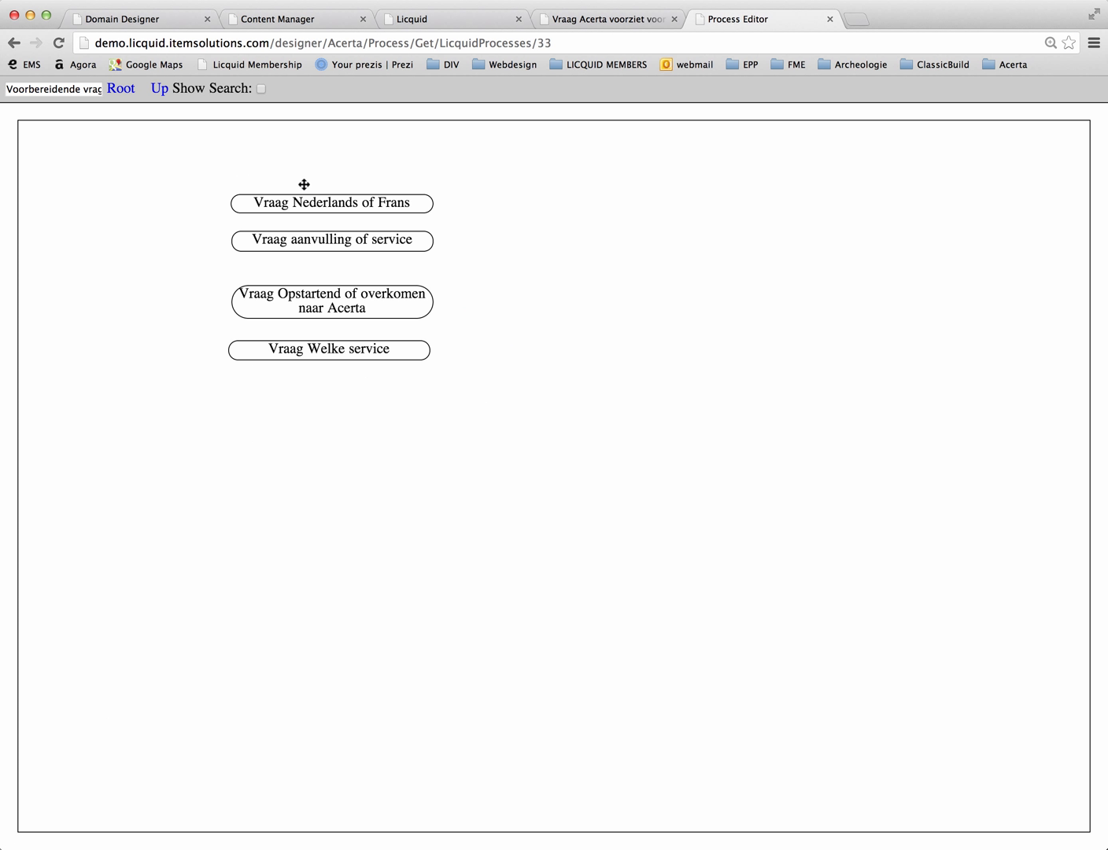
left_click(156, 89)
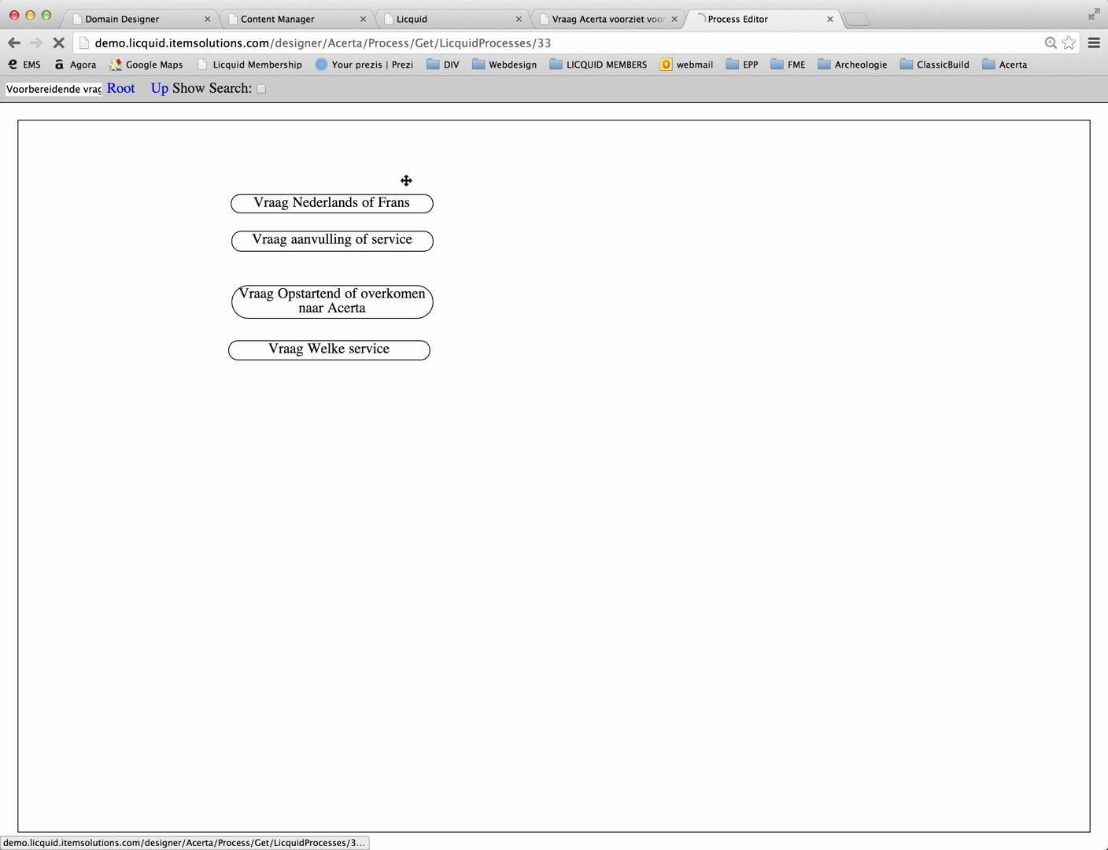